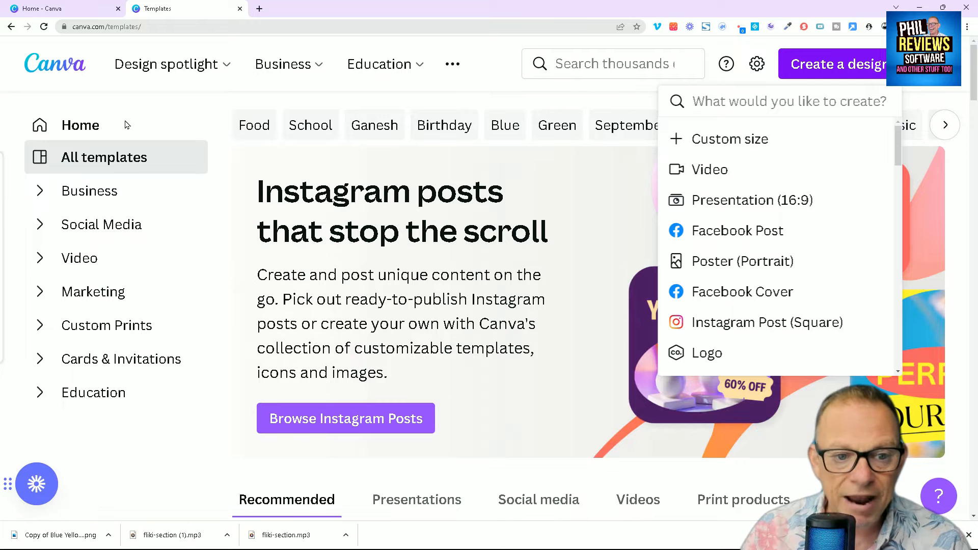
- Look through the featured design types and suggested designs on the Templates page
{"action": "scroll", "coordinate": [157, 127], "scroll_direction": "down", "scroll_amount": 1}
{"action": "scroll", "coordinate": [179, 134], "scroll_direction": "up", "scroll_amount": 1}
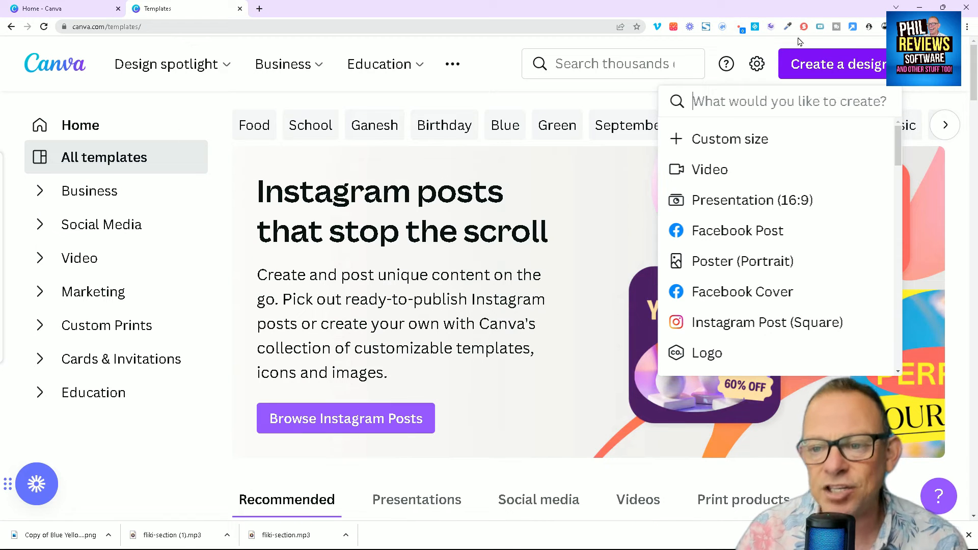
{"action": "left_click", "coordinate": [973, 107]}
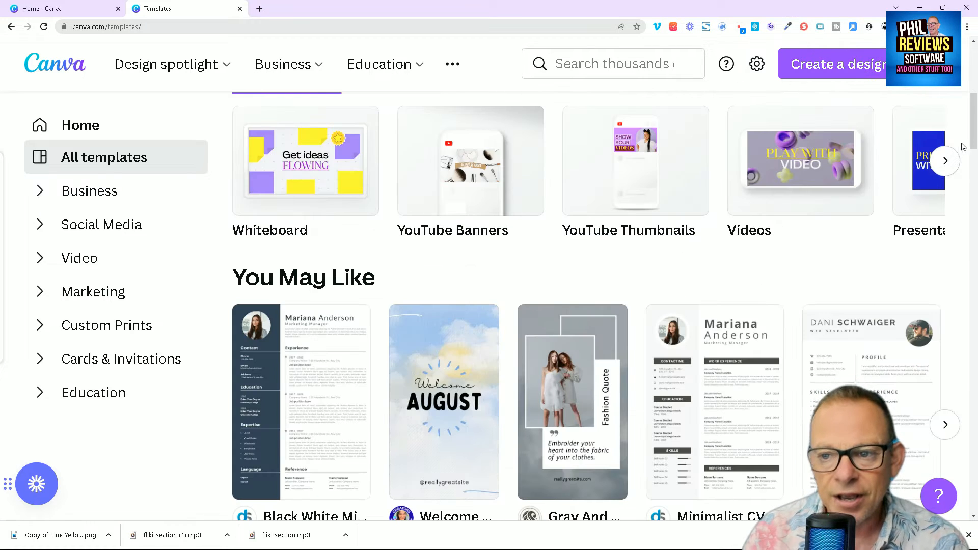
{"action": "mouse_move", "coordinate": [972, 128]}
{"action": "left_mouse_down"}
{"action": "mouse_move", "coordinate": [973, 100]}
{"action": "mouse_move", "coordinate": [977, 128]}
{"action": "left_mouse_up"}
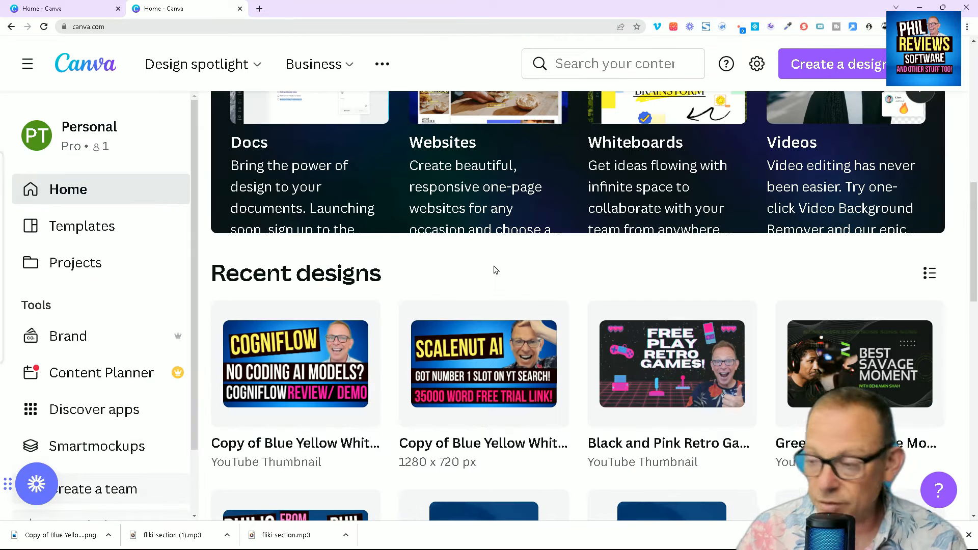
- Review the thumbnails, videos and social graphics among the recent designs on the home page
{"action": "scroll", "coordinate": [490, 275], "scroll_direction": "down", "scroll_amount": 2}
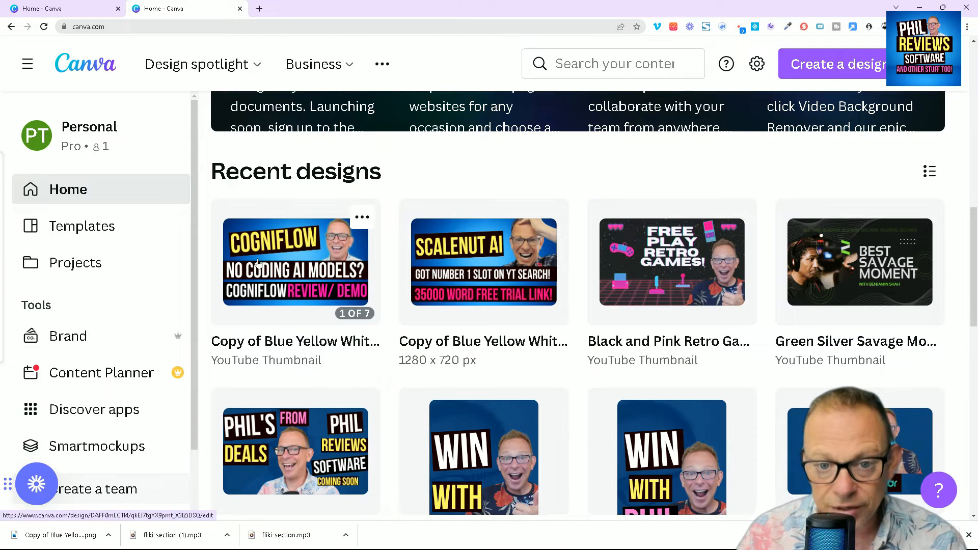
{"action": "scroll", "coordinate": [535, 270], "scroll_direction": "down", "scroll_amount": 8}
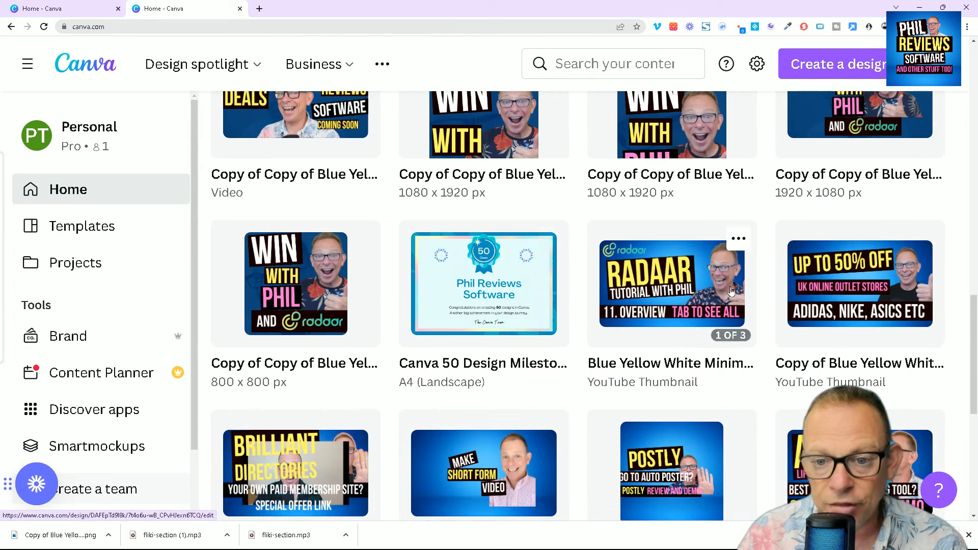
{"action": "scroll", "coordinate": [740, 299], "scroll_direction": "down", "scroll_amount": 7}
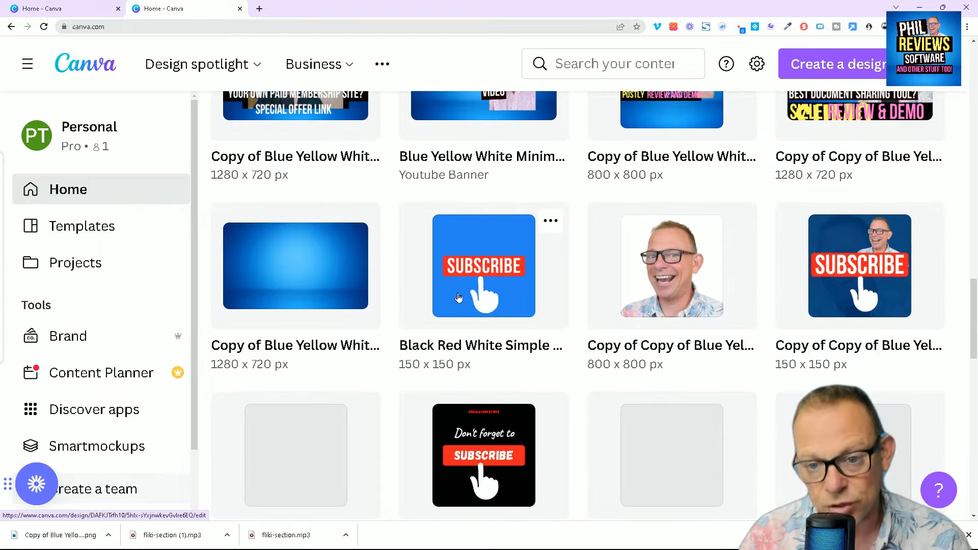
{"action": "scroll", "coordinate": [293, 408], "scroll_direction": "down", "scroll_amount": 2}
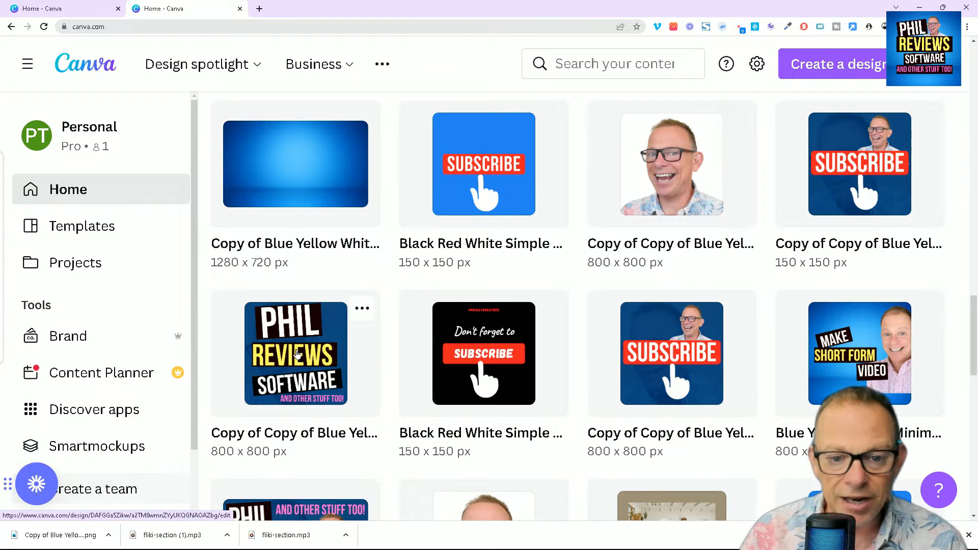
{"action": "scroll", "coordinate": [298, 354], "scroll_direction": "down", "scroll_amount": 2}
{"action": "scroll", "coordinate": [272, 315], "scroll_direction": "down", "scroll_amount": 2}
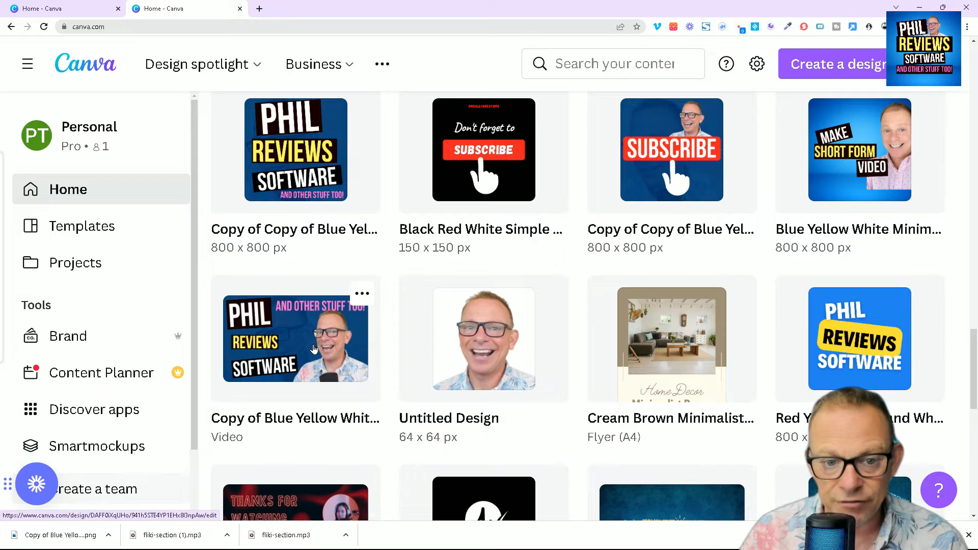
{"action": "scroll", "coordinate": [516, 357], "scroll_direction": "up", "scroll_amount": 4}
{"action": "scroll", "coordinate": [516, 356], "scroll_direction": "up", "scroll_amount": 10}
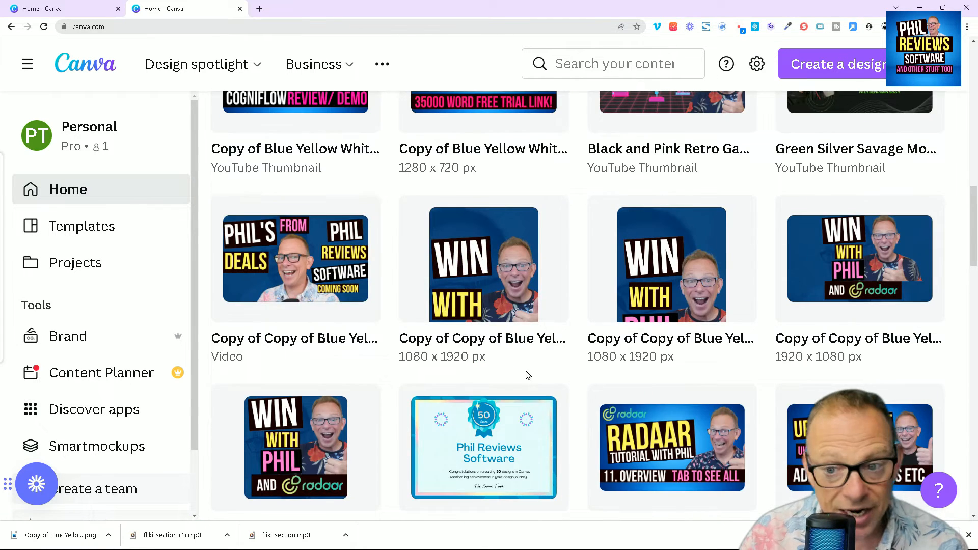
- Create a blank 1280 × 720 px YouTube Thumbnail design from the suggested design types on the home page
{"action": "scroll", "coordinate": [528, 375], "scroll_direction": "up", "scroll_amount": 10}
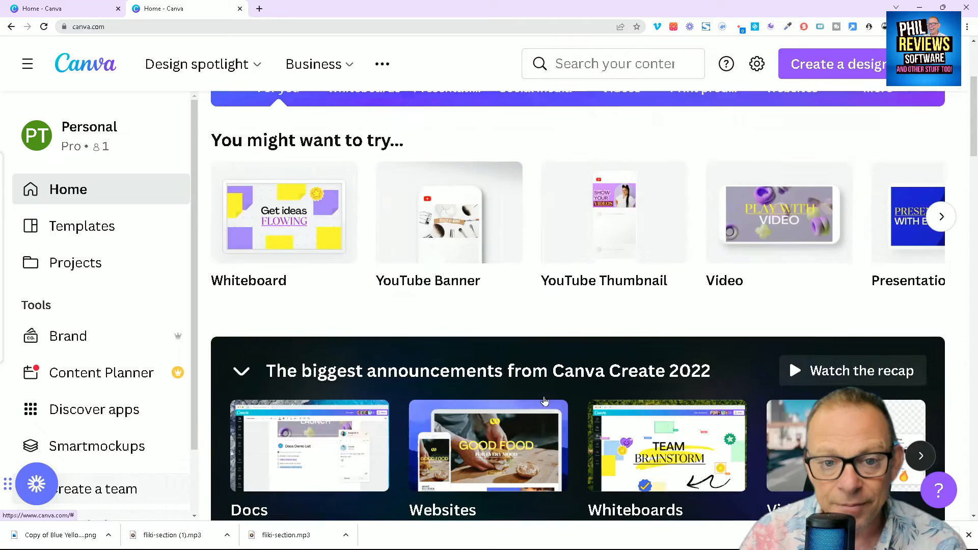
{"action": "scroll", "coordinate": [545, 401], "scroll_direction": "up", "scroll_amount": 5}
{"action": "scroll", "coordinate": [588, 213], "scroll_direction": "down", "scroll_amount": 4}
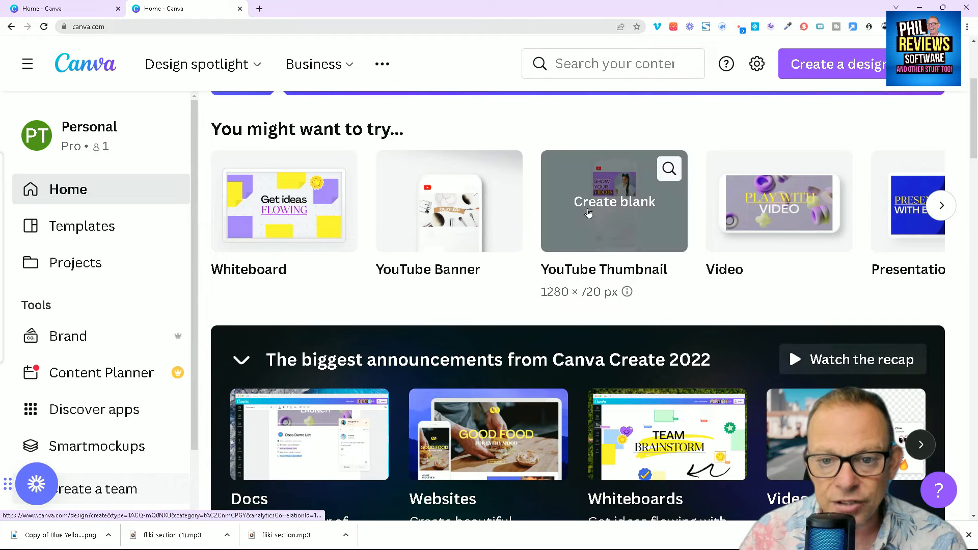
{"action": "left_click", "coordinate": [589, 213]}
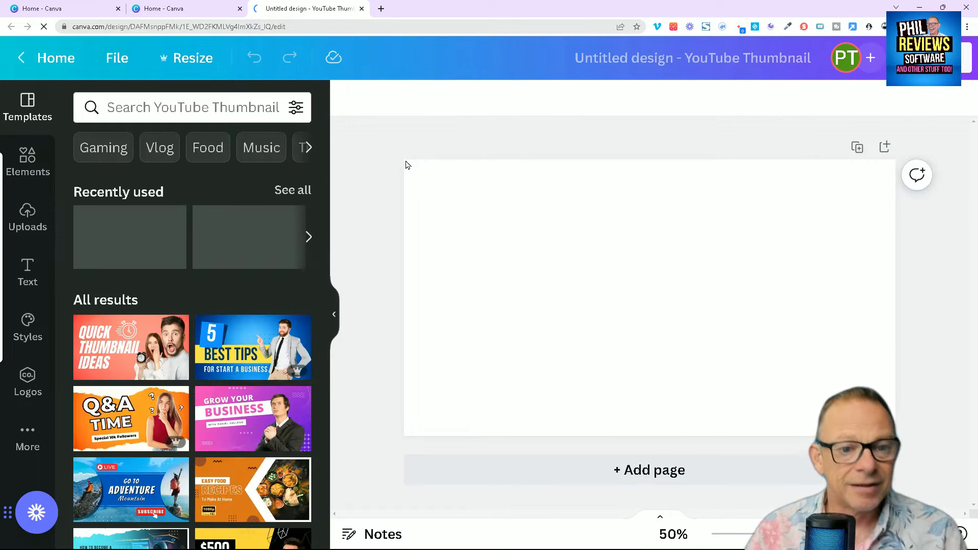
- Browse the full range of YouTube Thumbnail templates for a suitable starting layout
{"action": "scroll", "coordinate": [281, 315], "scroll_direction": "down", "scroll_amount": 3}
{"action": "scroll", "coordinate": [281, 315], "scroll_direction": "down", "scroll_amount": 2}
{"action": "scroll", "coordinate": [281, 316], "scroll_direction": "down", "scroll_amount": 5}
{"action": "scroll", "coordinate": [275, 309], "scroll_direction": "down", "scroll_amount": 3}
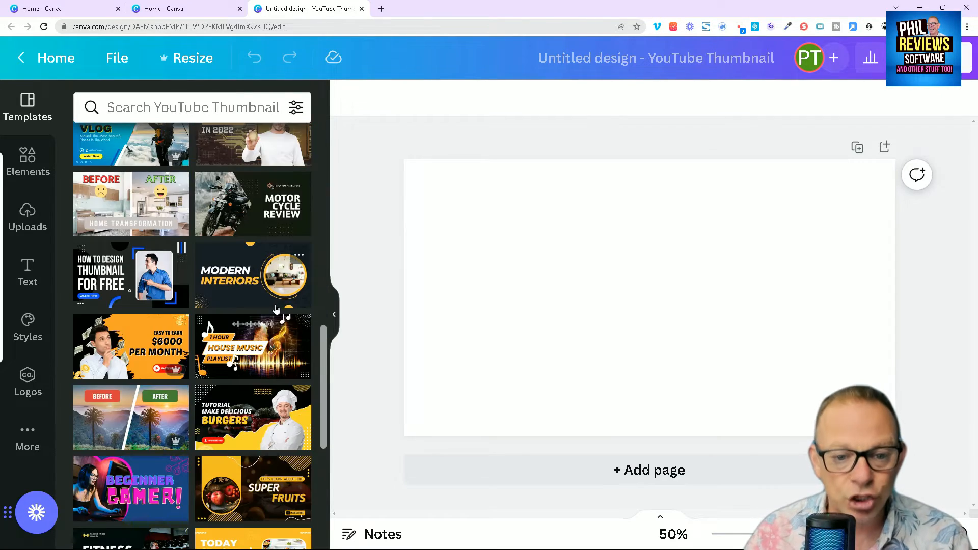
{"action": "scroll", "coordinate": [270, 314], "scroll_direction": "down", "scroll_amount": 3}
{"action": "scroll", "coordinate": [270, 314], "scroll_direction": "down", "scroll_amount": 10}
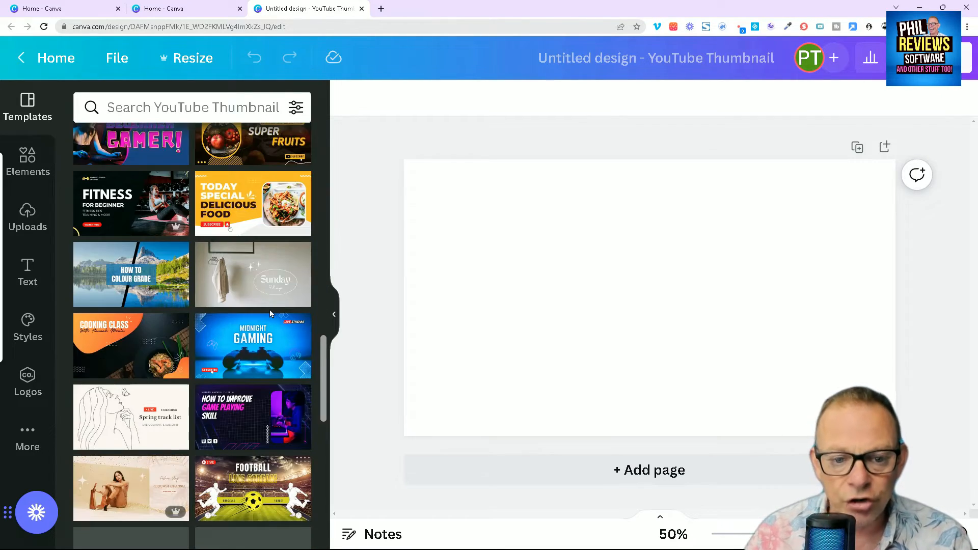
{"action": "scroll", "coordinate": [261, 320], "scroll_direction": "down", "scroll_amount": 5}
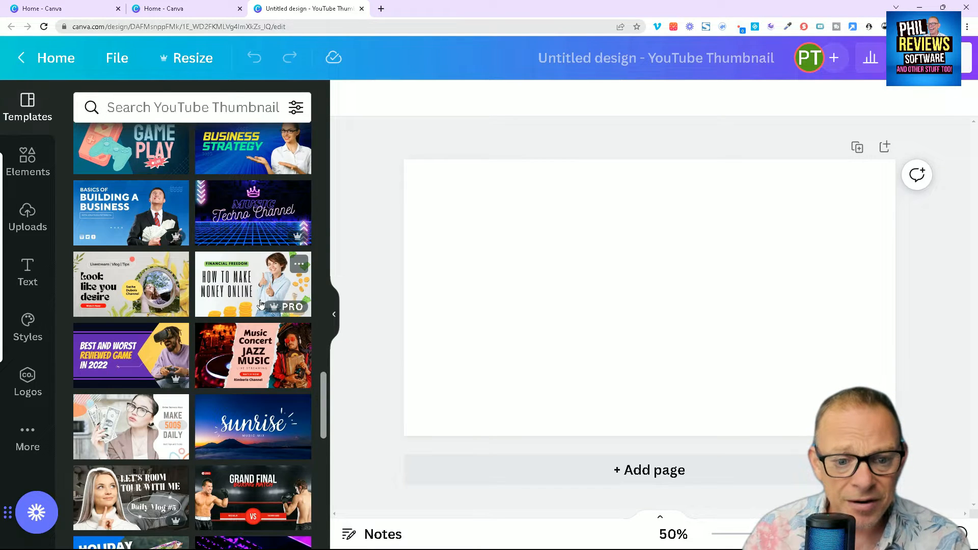
{"action": "scroll", "coordinate": [261, 304], "scroll_direction": "down", "scroll_amount": 6}
{"action": "scroll", "coordinate": [259, 304], "scroll_direction": "down", "scroll_amount": 10}
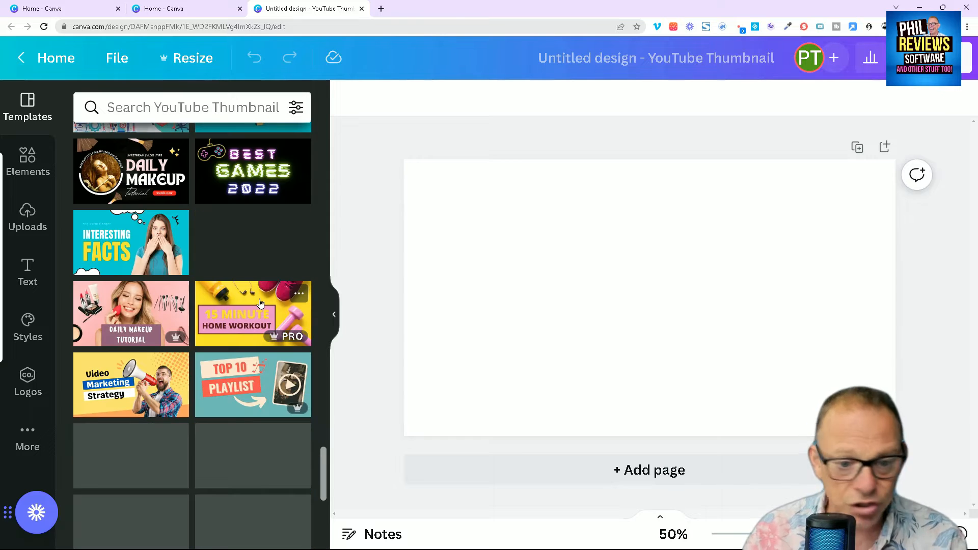
{"action": "scroll", "coordinate": [263, 298], "scroll_direction": "down", "scroll_amount": 9}
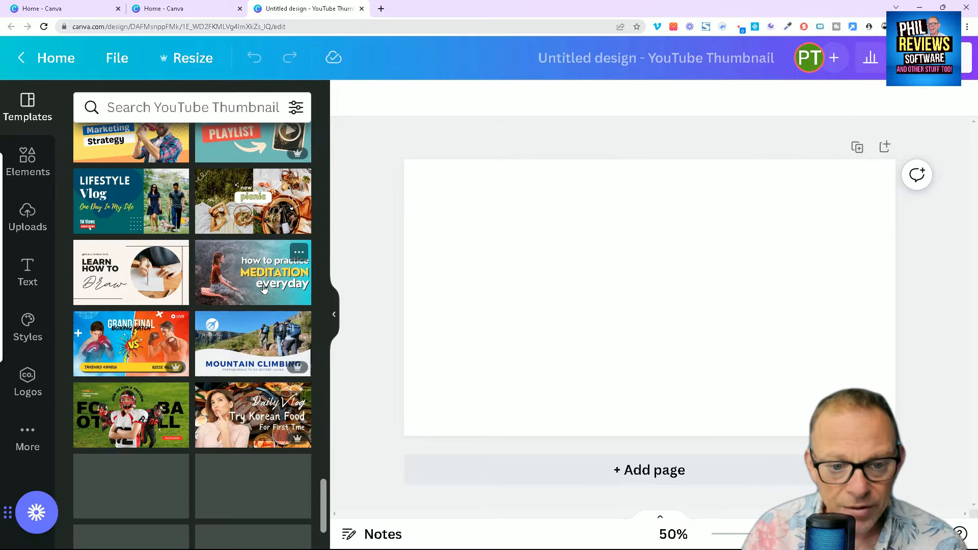
{"action": "scroll", "coordinate": [259, 283], "scroll_direction": "down", "scroll_amount": 5}
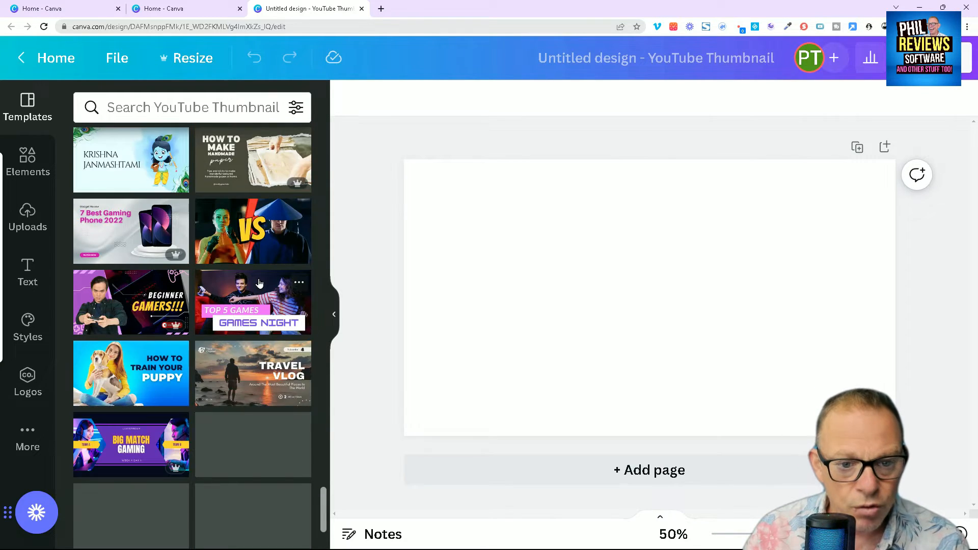
{"action": "scroll", "coordinate": [258, 285], "scroll_direction": "down", "scroll_amount": 4}
{"action": "scroll", "coordinate": [256, 287], "scroll_direction": "up", "scroll_amount": 7}
{"action": "scroll", "coordinate": [255, 286], "scroll_direction": "up", "scroll_amount": 10}
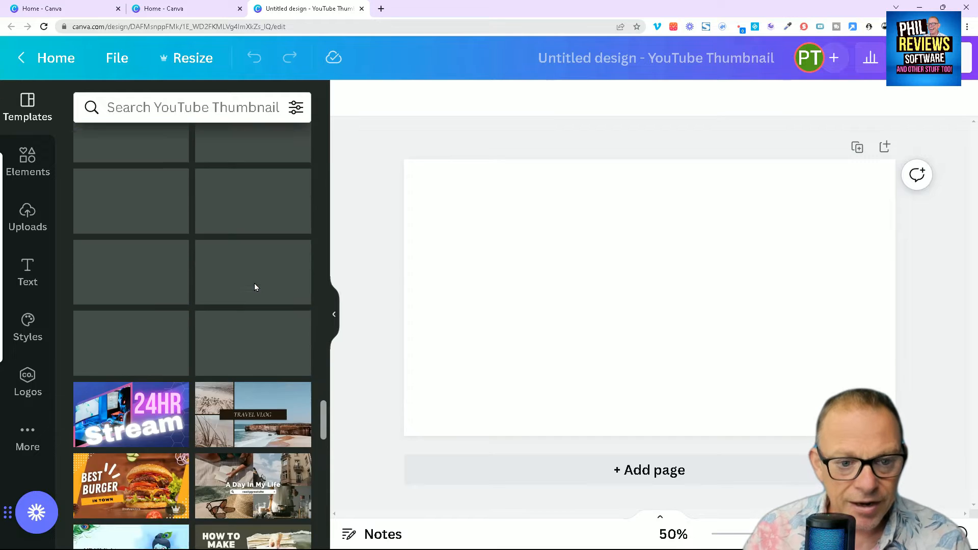
{"action": "scroll", "coordinate": [249, 291], "scroll_direction": "up", "scroll_amount": 3}
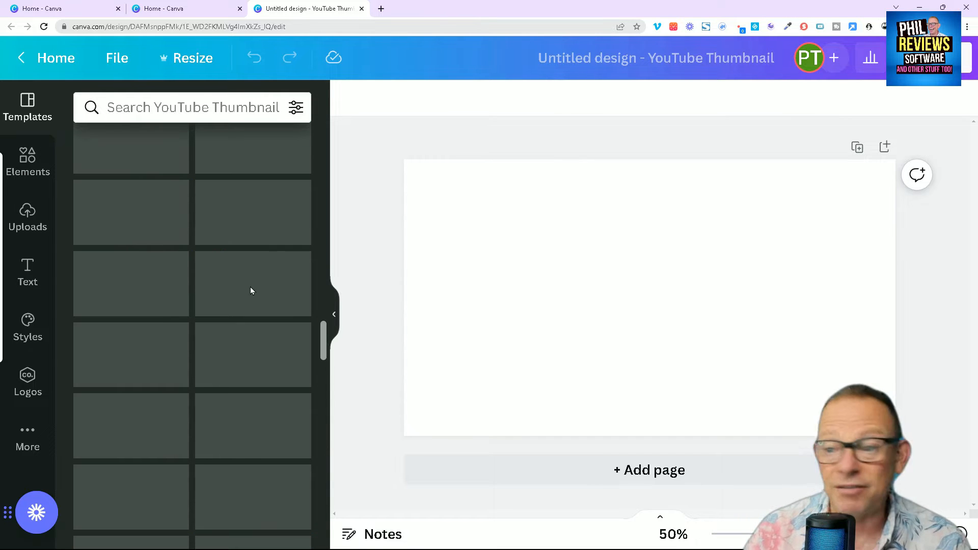
{"action": "scroll", "coordinate": [237, 295], "scroll_direction": "up", "scroll_amount": 3}
{"action": "scroll", "coordinate": [240, 306], "scroll_direction": "up", "scroll_amount": 5}
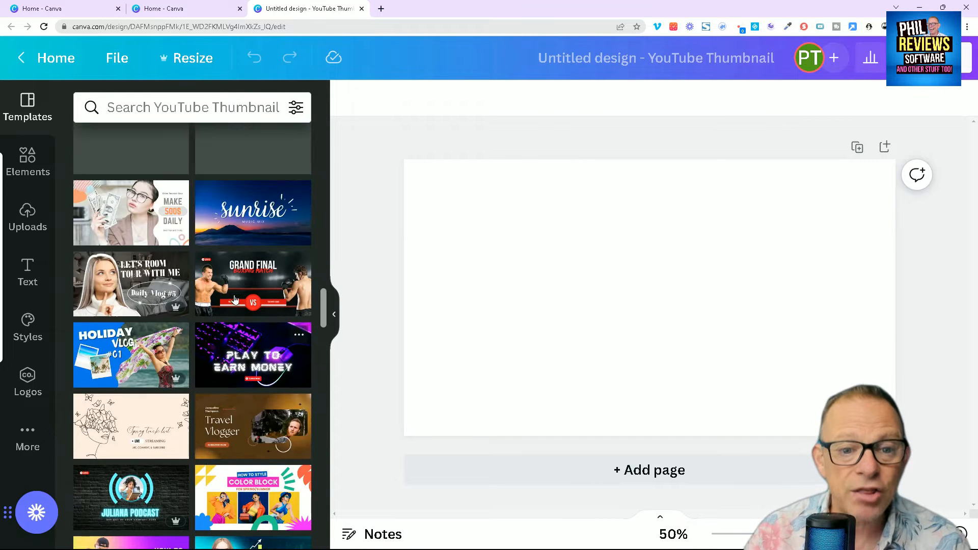
{"action": "scroll", "coordinate": [243, 320], "scroll_direction": "up", "scroll_amount": 8}
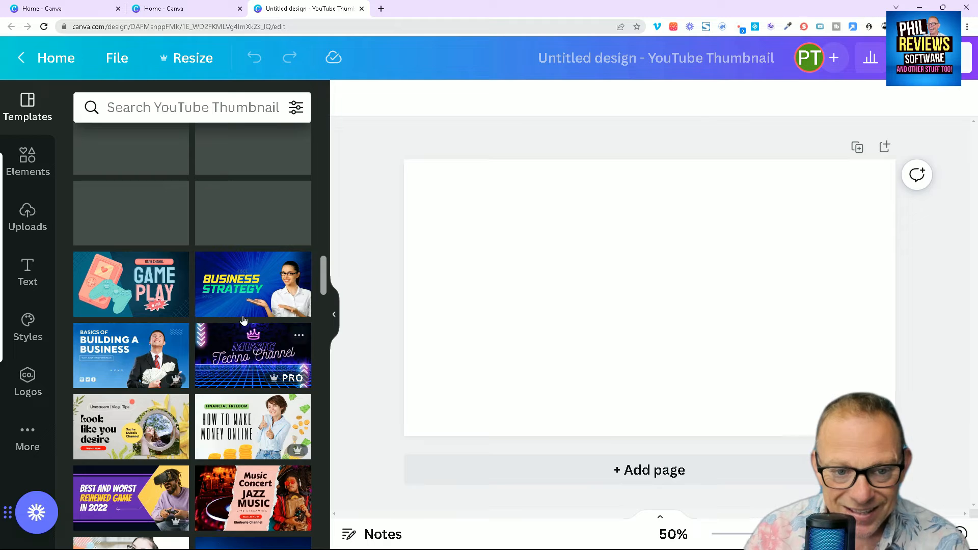
{"action": "scroll", "coordinate": [244, 318], "scroll_direction": "up", "scroll_amount": 8}
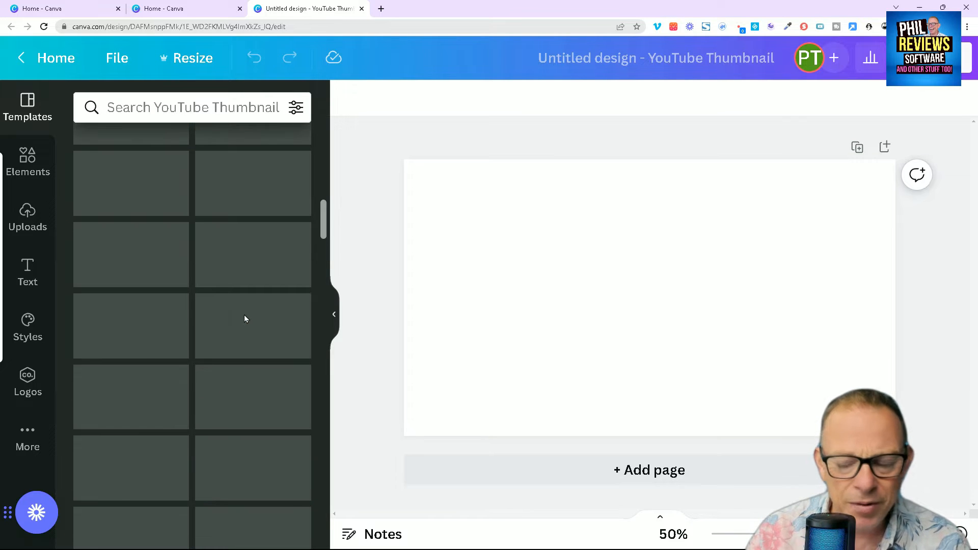
{"action": "scroll", "coordinate": [244, 318], "scroll_direction": "up", "scroll_amount": 1}
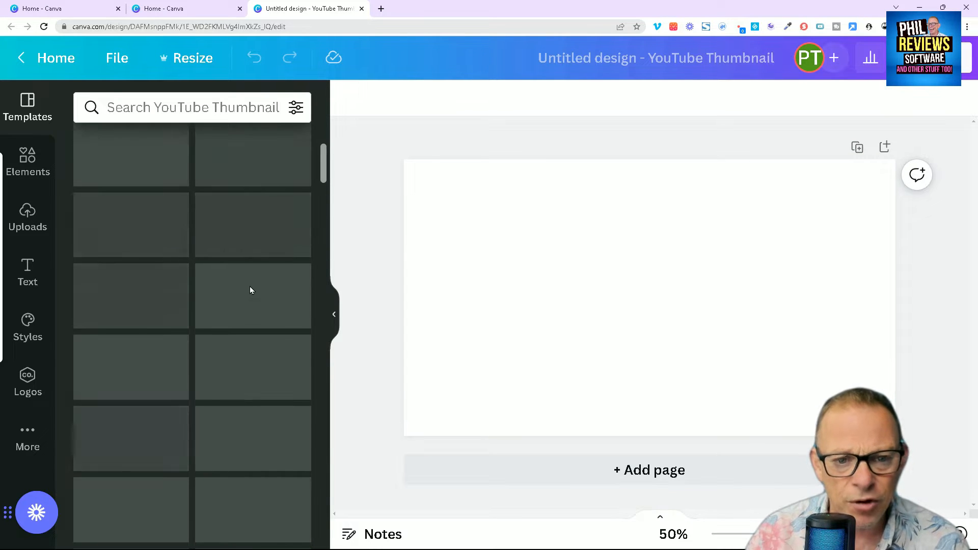
{"action": "scroll", "coordinate": [238, 263], "scroll_direction": "up", "scroll_amount": 4}
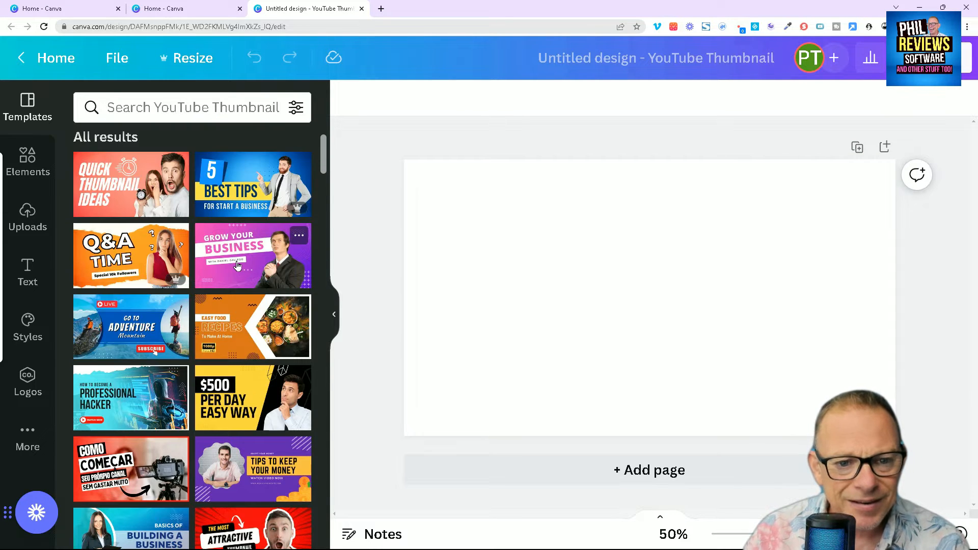
{"action": "scroll", "coordinate": [232, 270], "scroll_direction": "down", "scroll_amount": 8}
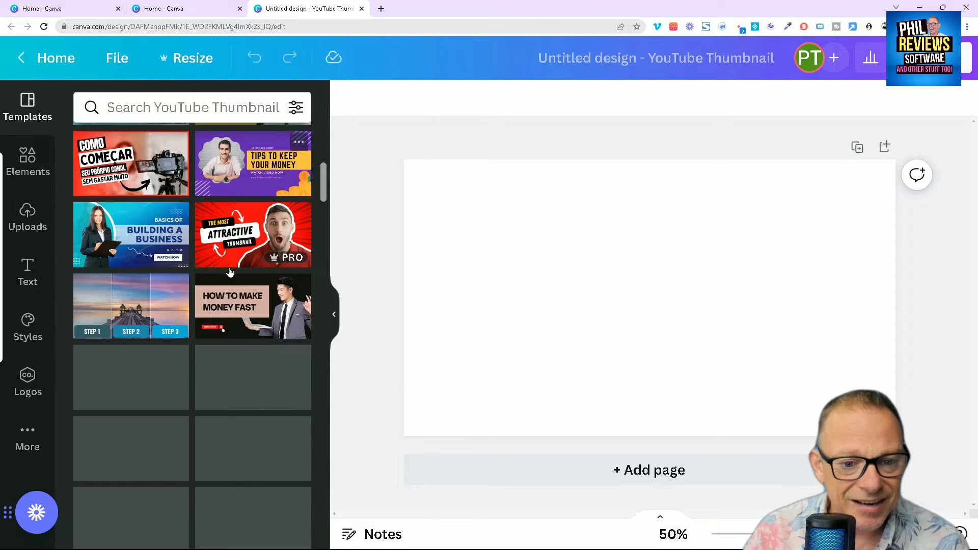
{"action": "scroll", "coordinate": [230, 272], "scroll_direction": "down", "scroll_amount": 9}
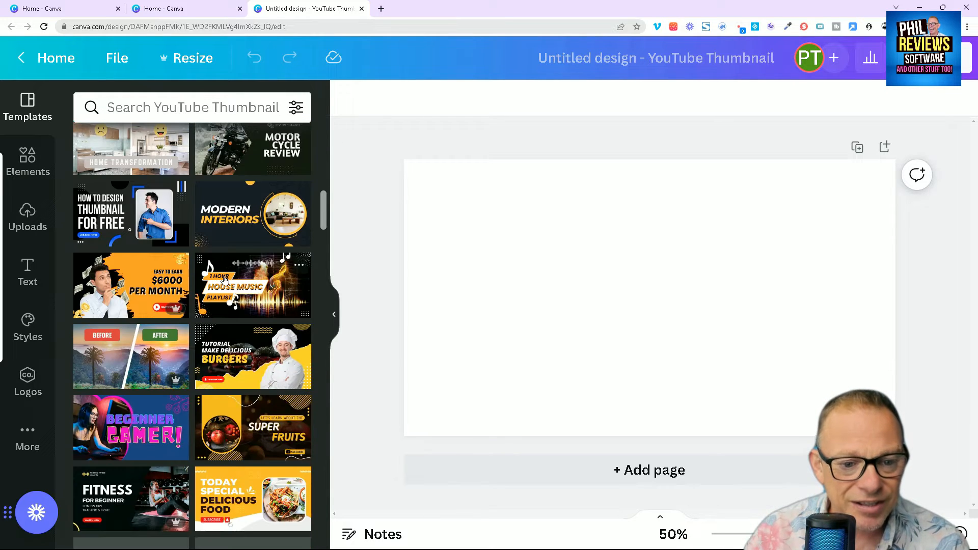
{"action": "scroll", "coordinate": [224, 284], "scroll_direction": "down", "scroll_amount": 7}
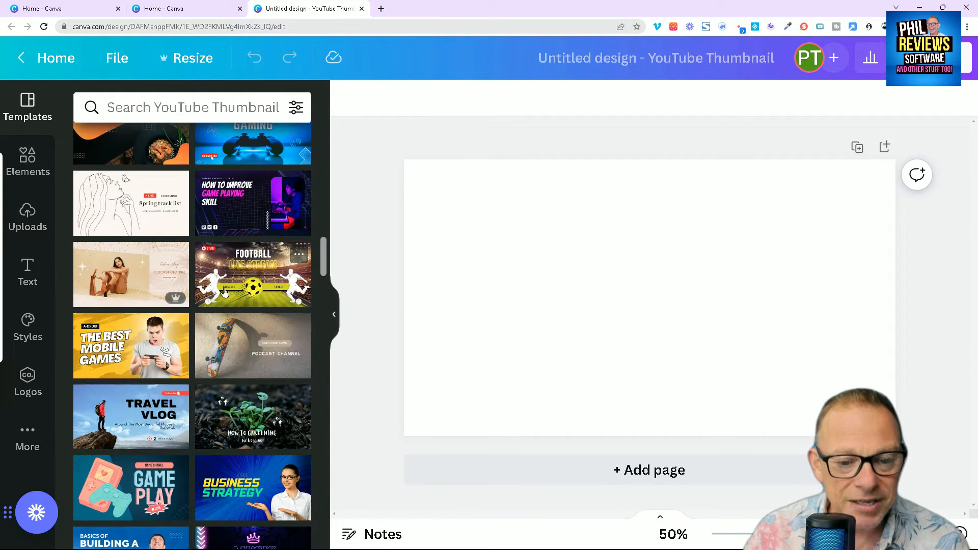
{"action": "scroll", "coordinate": [227, 297], "scroll_direction": "down", "scroll_amount": 8}
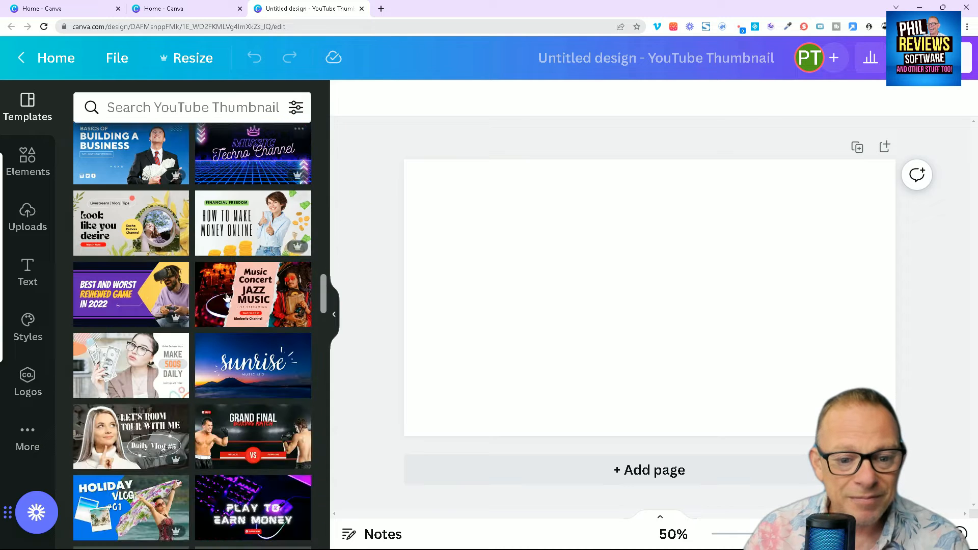
{"action": "scroll", "coordinate": [229, 297], "scroll_direction": "down", "scroll_amount": 2}
{"action": "scroll", "coordinate": [266, 334], "scroll_direction": "down", "scroll_amount": 10}
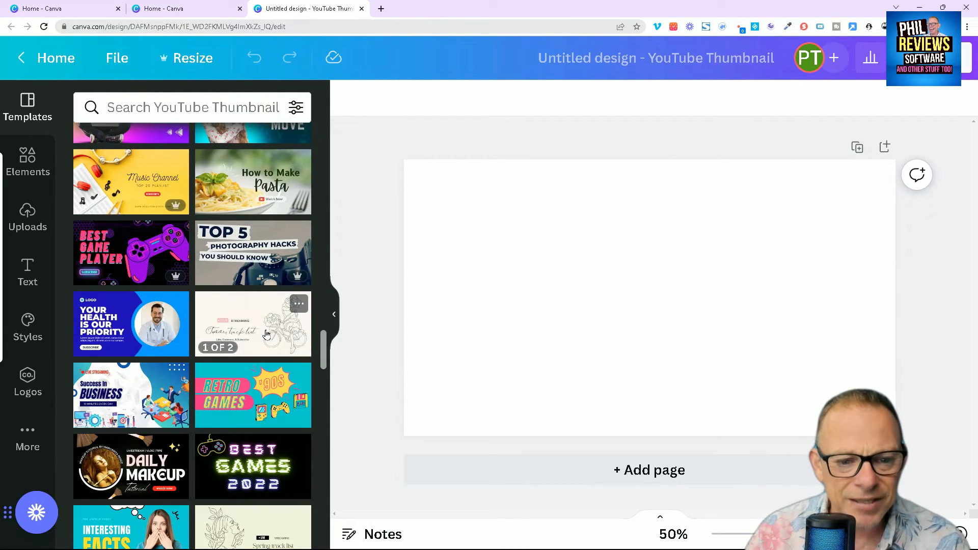
{"action": "scroll", "coordinate": [266, 333], "scroll_direction": "down", "scroll_amount": 3}
{"action": "scroll", "coordinate": [267, 334], "scroll_direction": "down", "scroll_amount": 5}
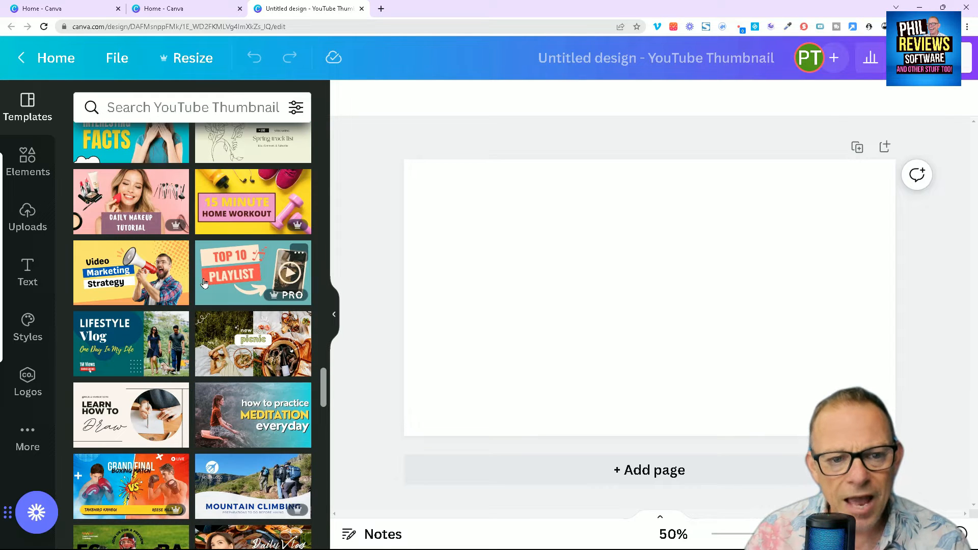
{"action": "scroll", "coordinate": [203, 283], "scroll_direction": "down", "scroll_amount": 8}
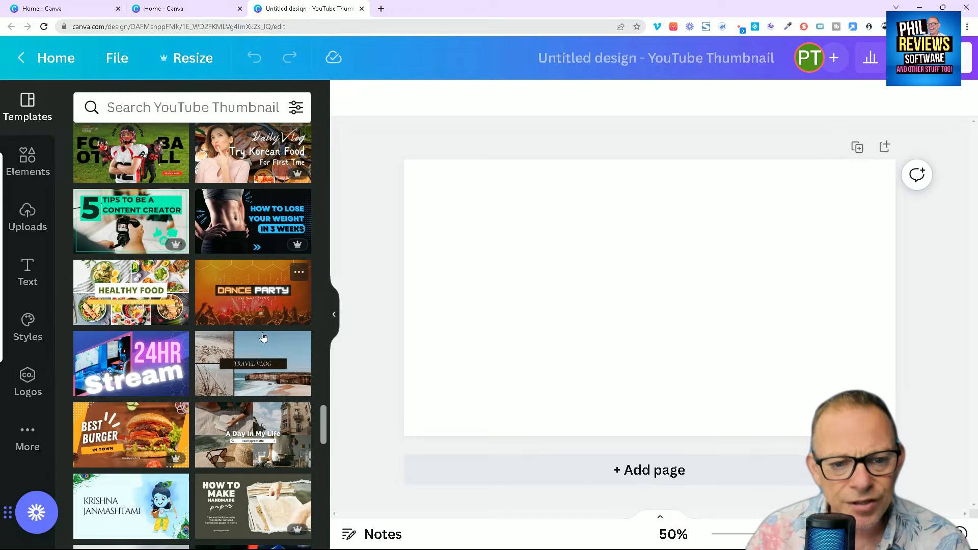
{"action": "scroll", "coordinate": [258, 341], "scroll_direction": "down", "scroll_amount": 3}
{"action": "scroll", "coordinate": [258, 344], "scroll_direction": "down", "scroll_amount": 4}
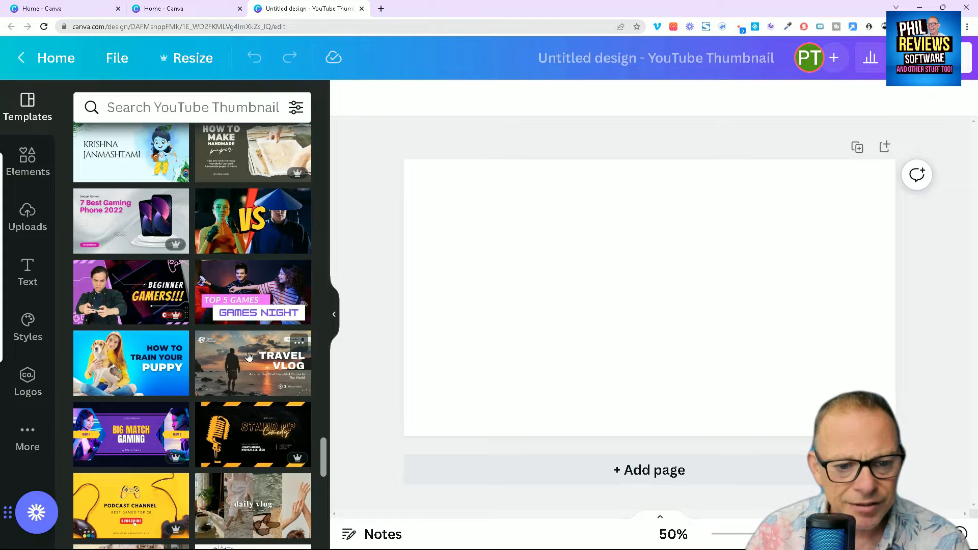
{"action": "scroll", "coordinate": [249, 356], "scroll_direction": "down", "scroll_amount": 6}
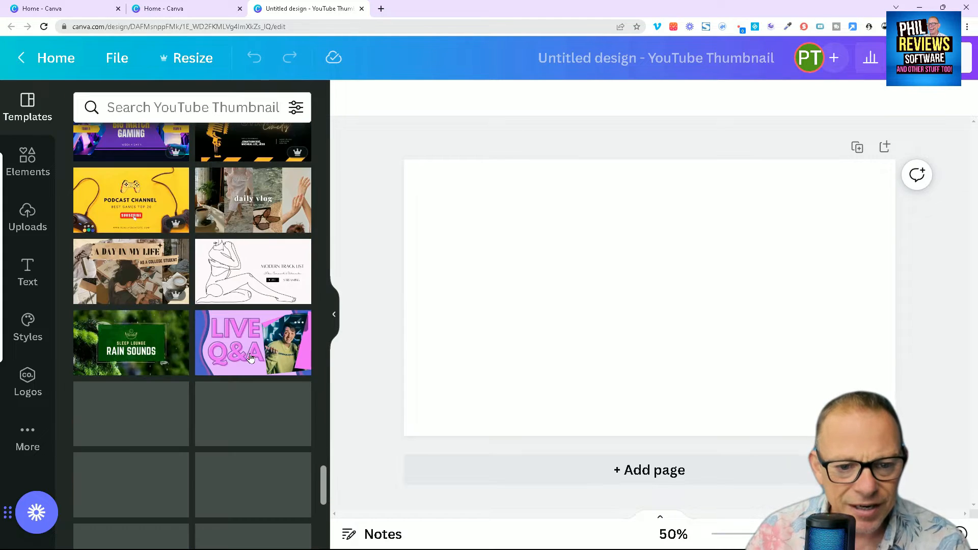
{"action": "scroll", "coordinate": [244, 352], "scroll_direction": "down", "scroll_amount": 4}
{"action": "scroll", "coordinate": [224, 305], "scroll_direction": "up", "scroll_amount": 15}
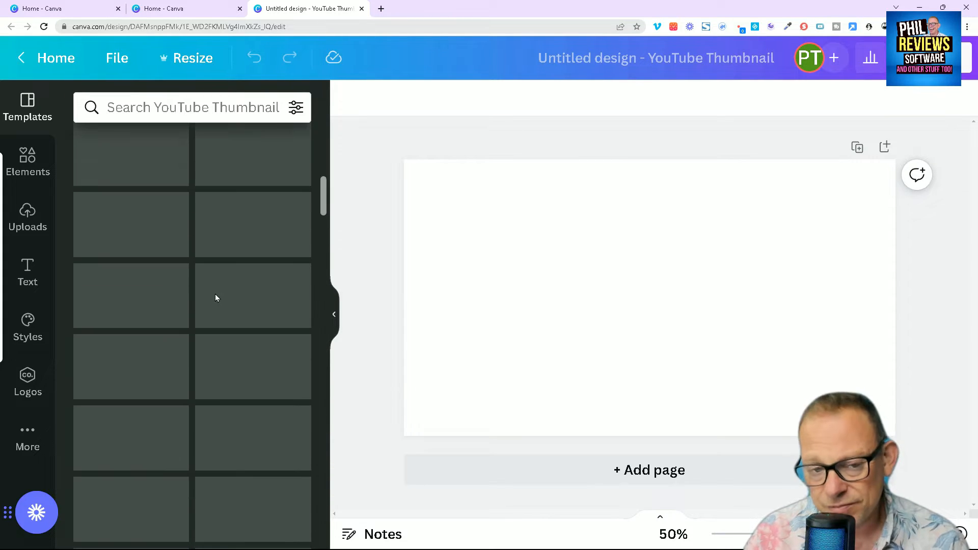
- Apply the red "The Most Attractive Thumbnail" template with the shocked man to the blank design
{"action": "scroll", "coordinate": [218, 293], "scroll_direction": "up", "scroll_amount": 2}
{"action": "scroll", "coordinate": [250, 293], "scroll_direction": "down", "scroll_amount": 3}
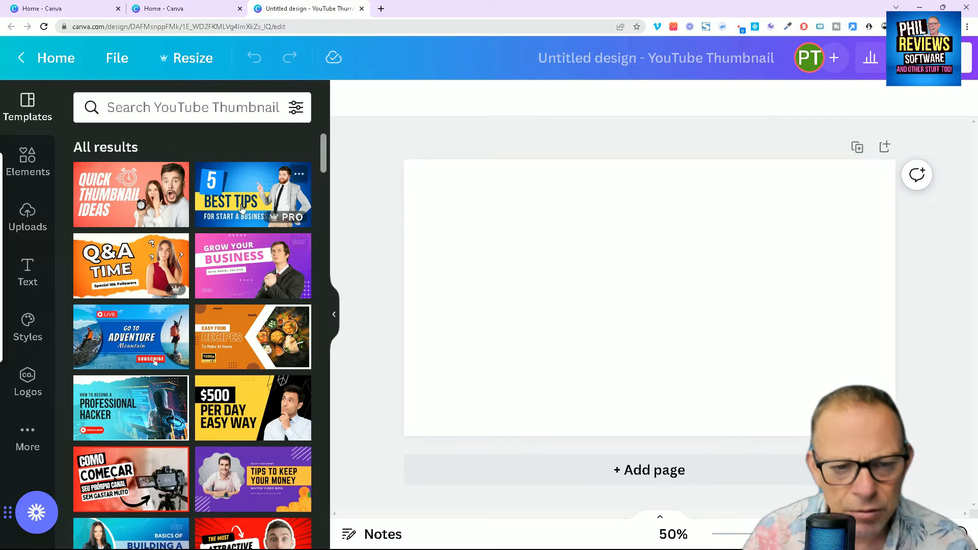
{"action": "scroll", "coordinate": [284, 293], "scroll_direction": "down", "scroll_amount": 1}
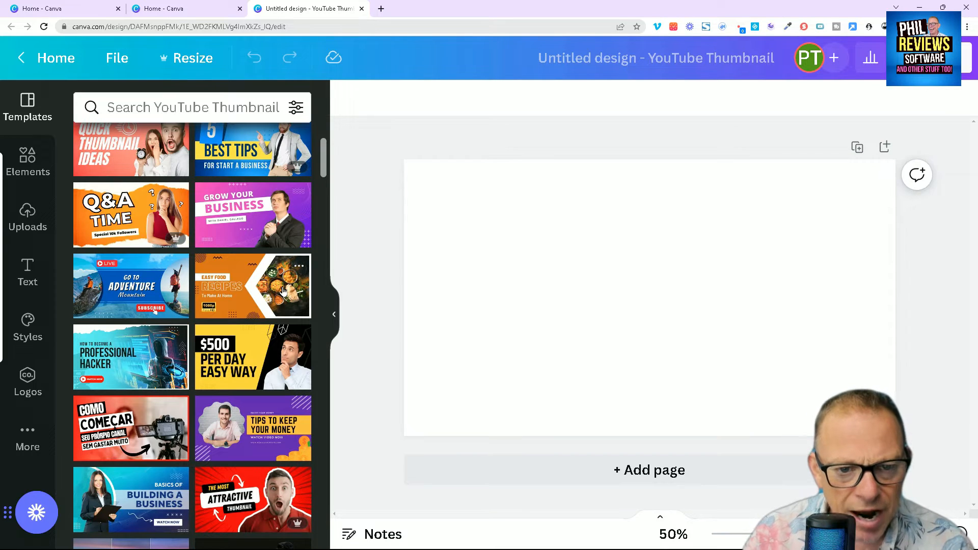
{"action": "scroll", "coordinate": [283, 291], "scroll_direction": "down", "scroll_amount": 5}
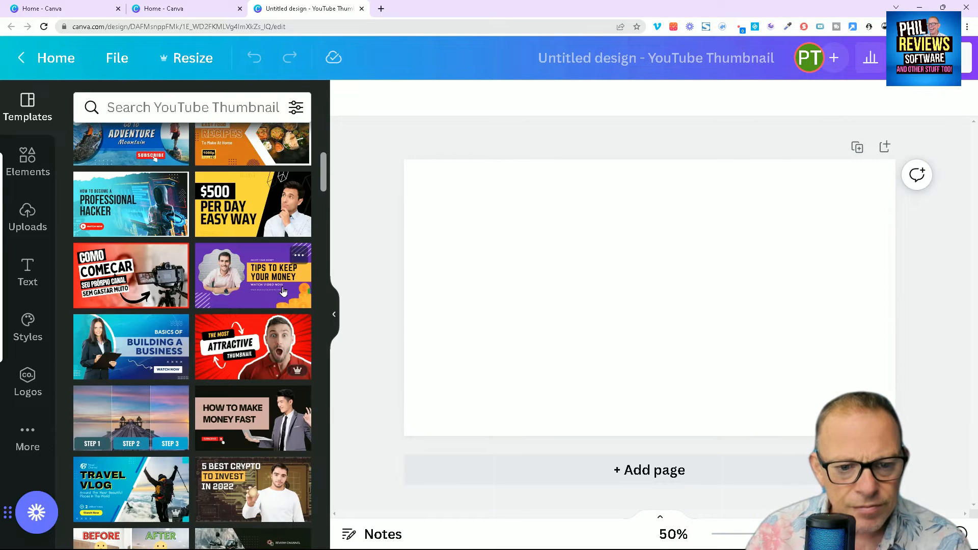
{"action": "left_click", "coordinate": [274, 256]}
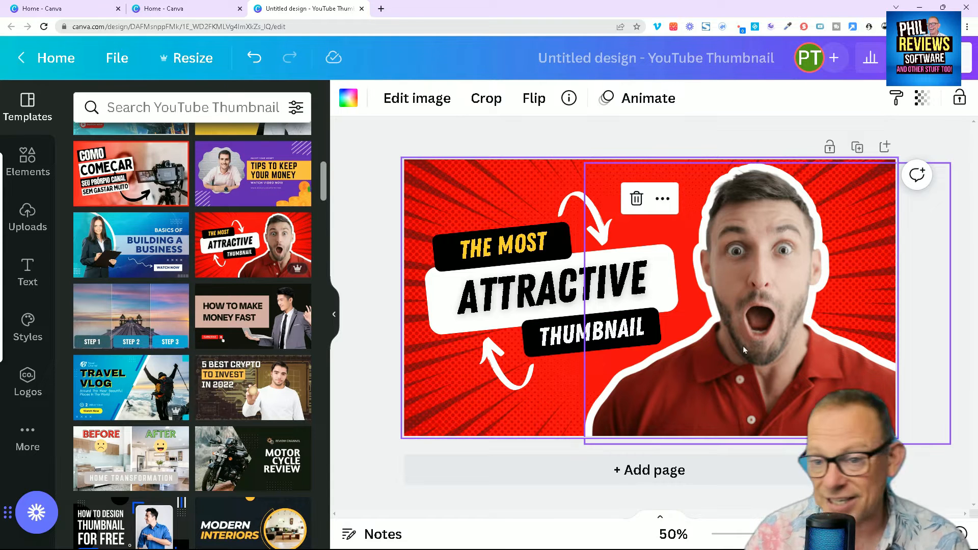
- Delete the cut-out photo of the shocked man from the thumbnail
{"action": "left_click", "coordinate": [763, 328]}
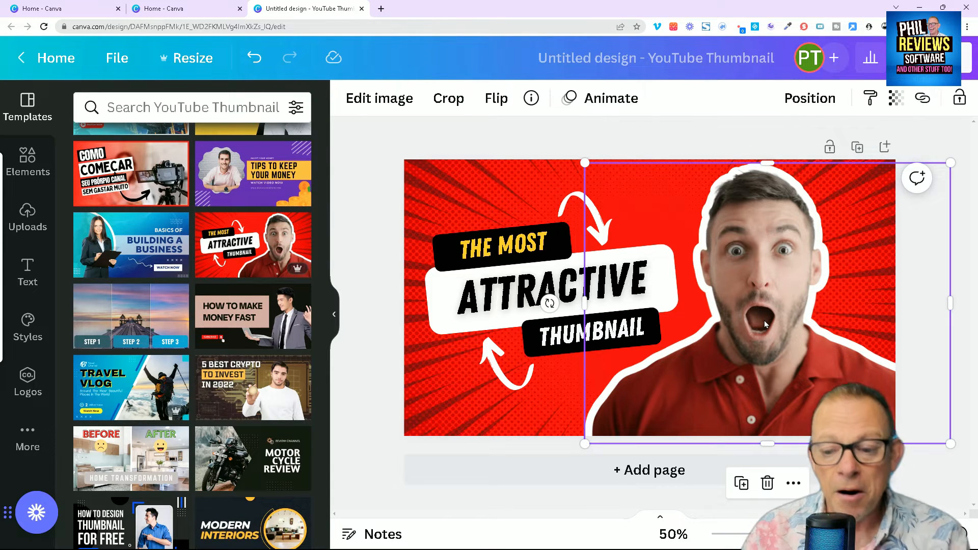
{"action": "key", "text": "Delete"}
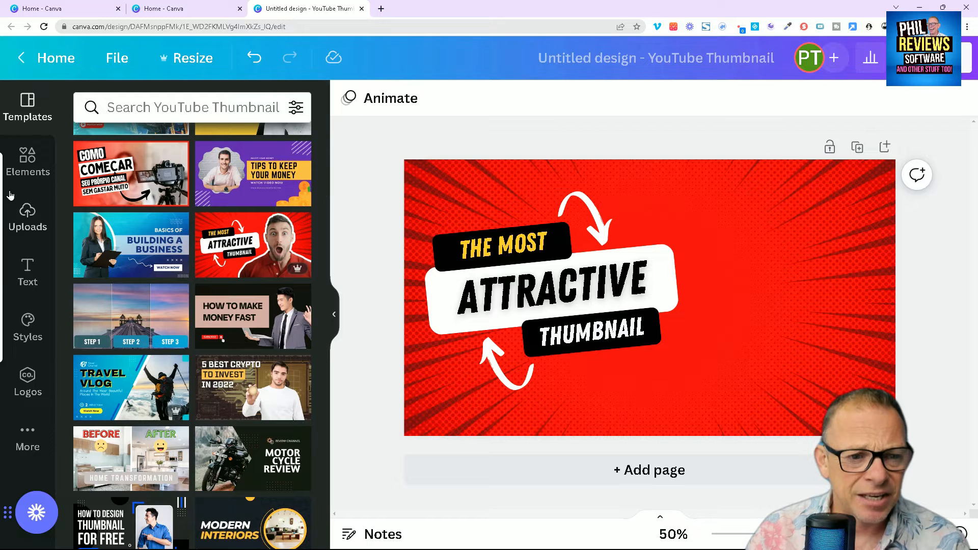
{"action": "scroll", "coordinate": [319, 186], "scroll_direction": "up", "scroll_amount": 1}
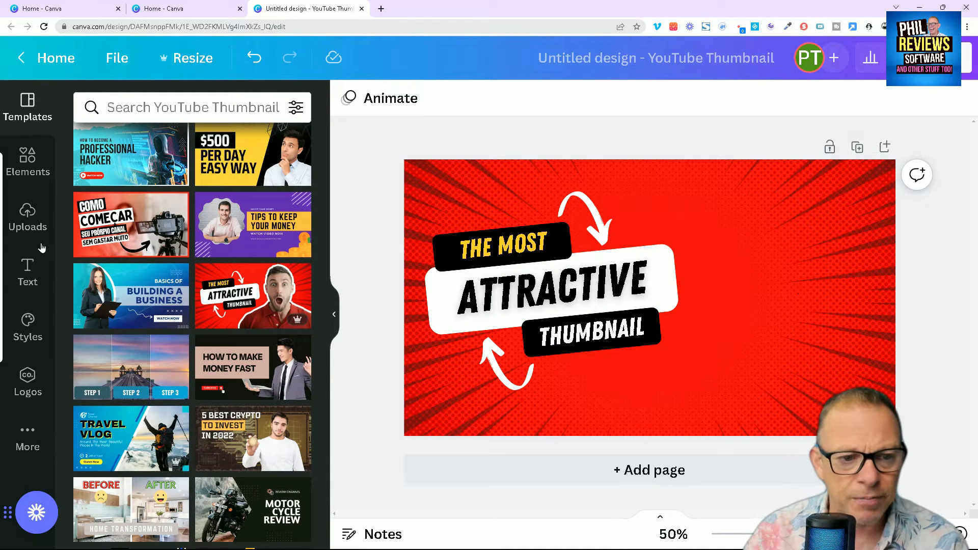
- Look through the uploaded images for an expressive portrait photo to fill the empty side of the thumbnail
{"action": "left_click", "coordinate": [31, 225]}
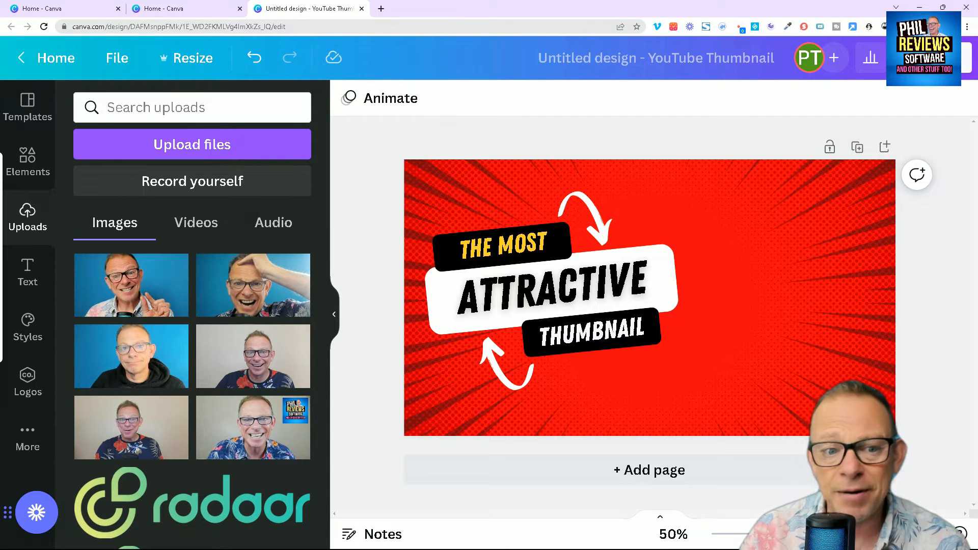
{"action": "scroll", "coordinate": [220, 347], "scroll_direction": "down", "scroll_amount": 10}
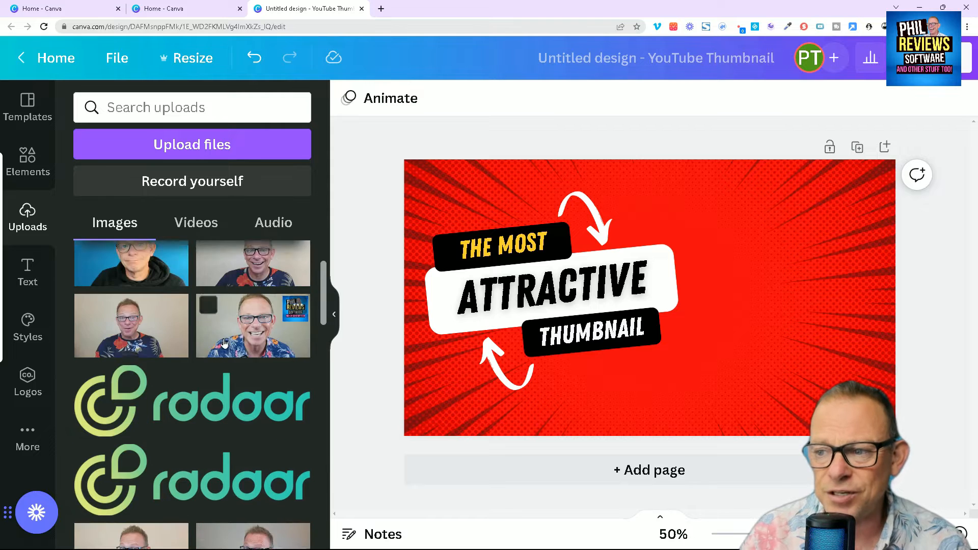
{"action": "scroll", "coordinate": [220, 357], "scroll_direction": "down", "scroll_amount": 10}
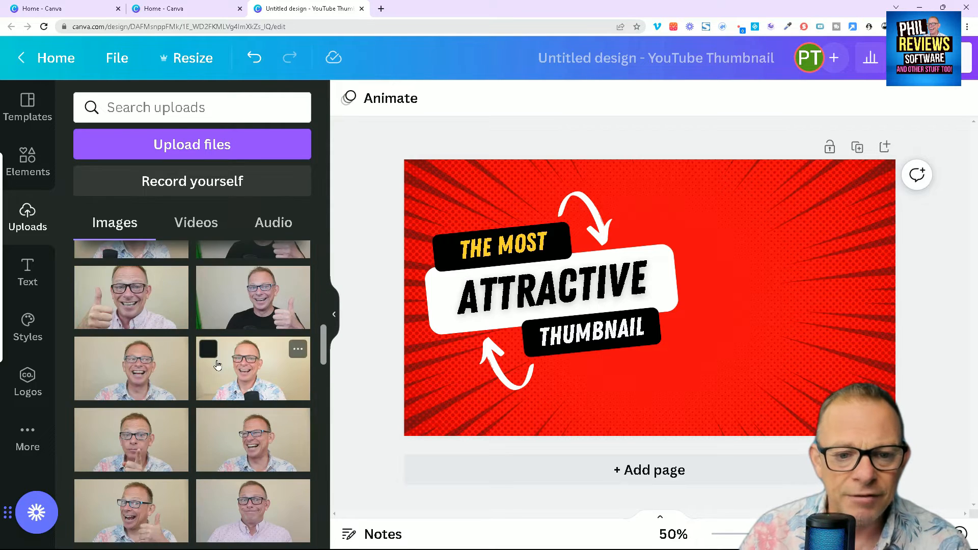
{"action": "scroll", "coordinate": [221, 377], "scroll_direction": "down", "scroll_amount": 5}
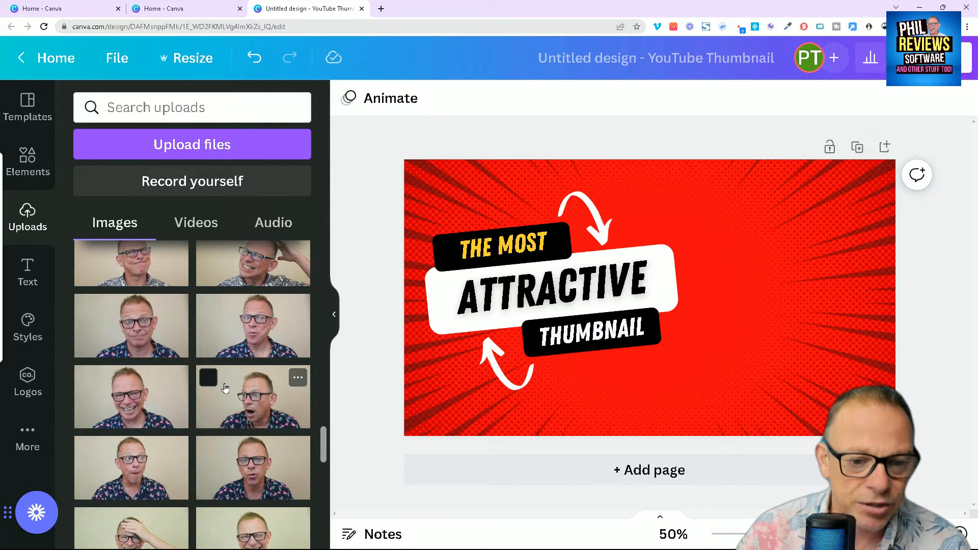
{"action": "scroll", "coordinate": [231, 400], "scroll_direction": "down", "scroll_amount": 3}
{"action": "scroll", "coordinate": [231, 399], "scroll_direction": "up", "scroll_amount": 2}
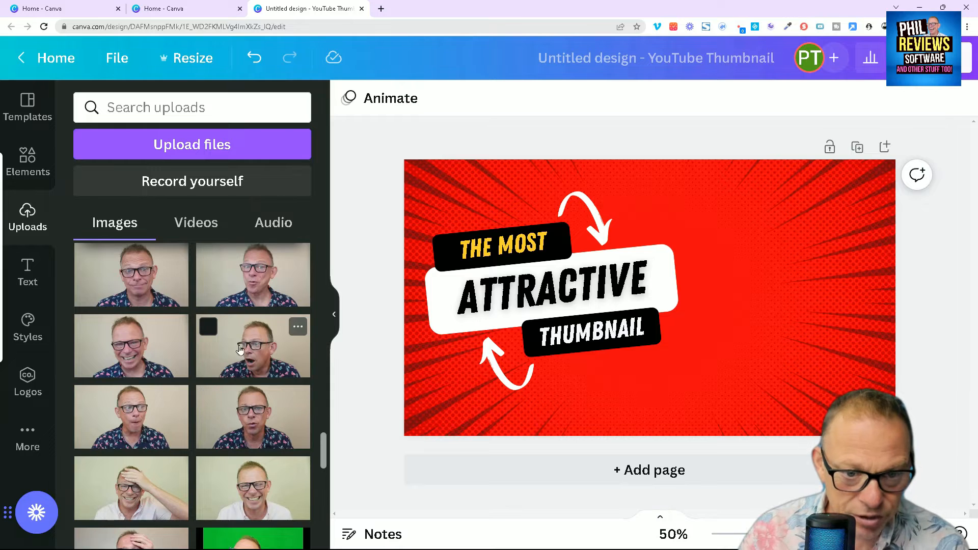
{"action": "scroll", "coordinate": [246, 372], "scroll_direction": "up", "scroll_amount": 2}
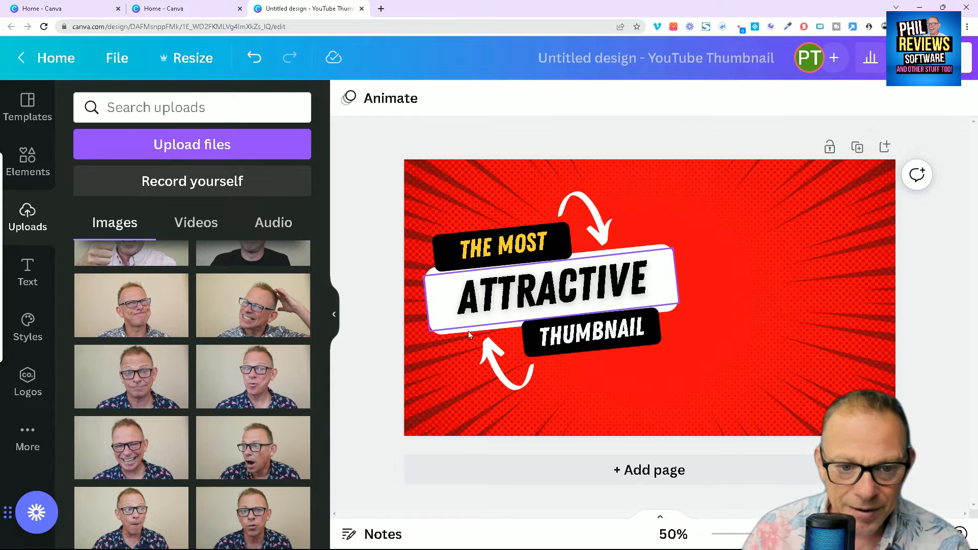
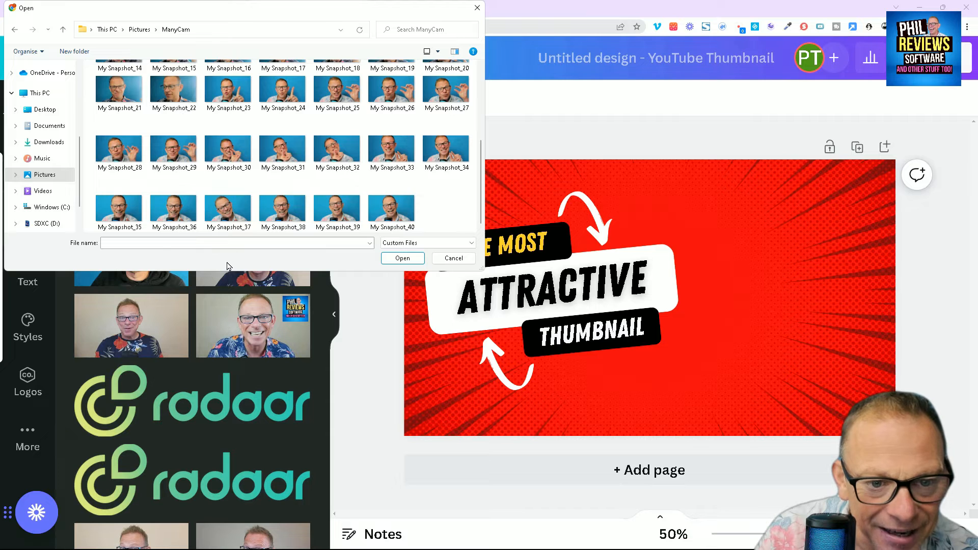
- Upload the My Snapshot_37 portrait photo and place it over the thumbnail, flush with the canvas's right edge
{"action": "left_click", "coordinate": [228, 214]}
{"action": "left_click", "coordinate": [402, 258]}
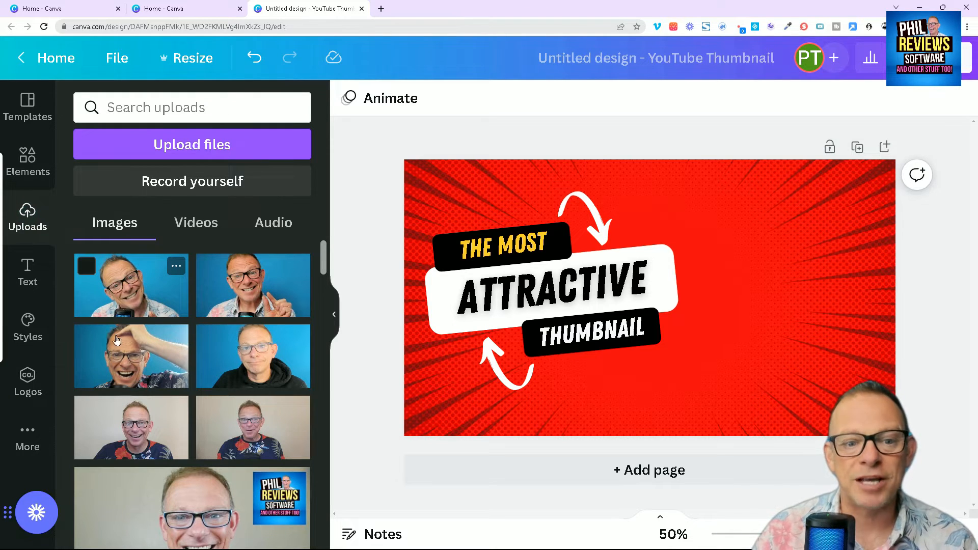
{"action": "left_click", "coordinate": [134, 294]}
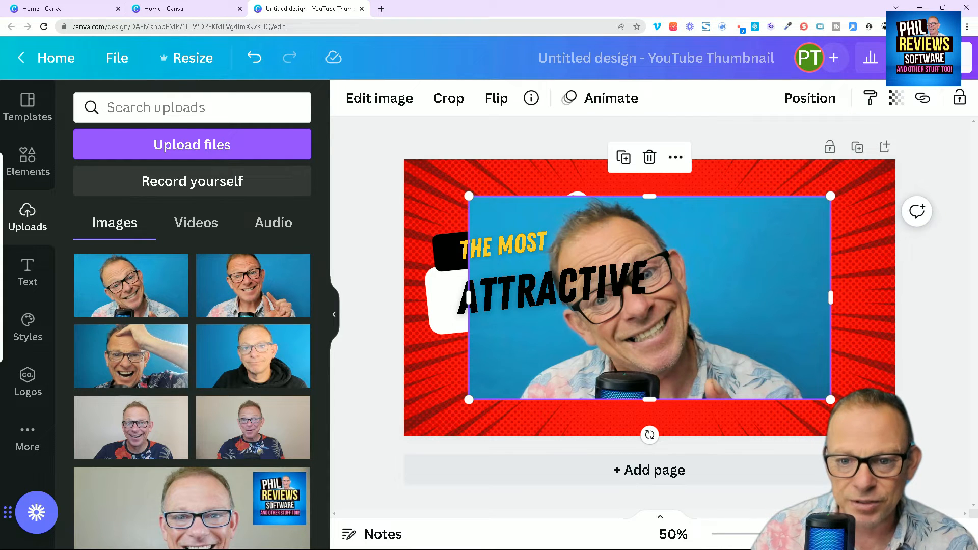
{"action": "left_click_drag", "start_coordinate": [744, 348], "coordinate": [887, 367]}
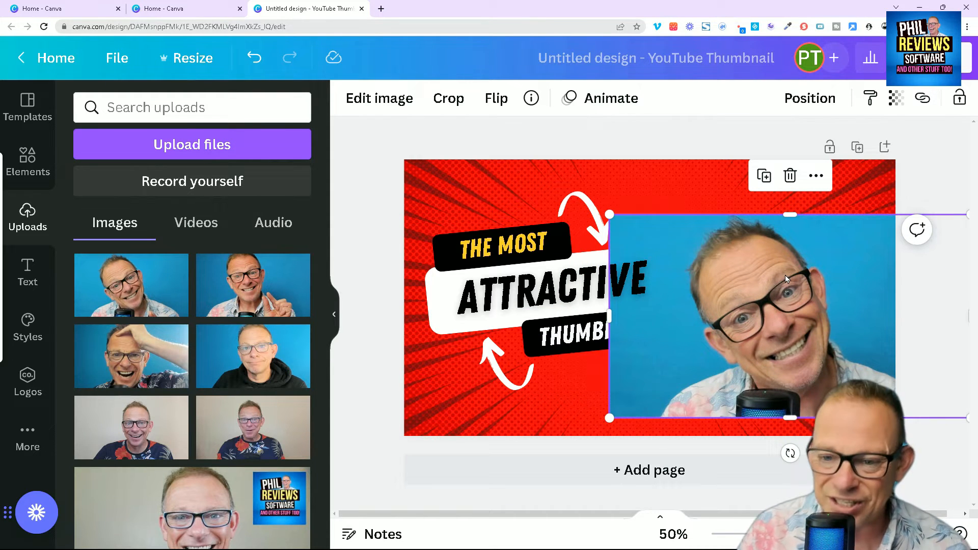
{"action": "left_click_drag", "start_coordinate": [785, 274], "coordinate": [777, 279]}
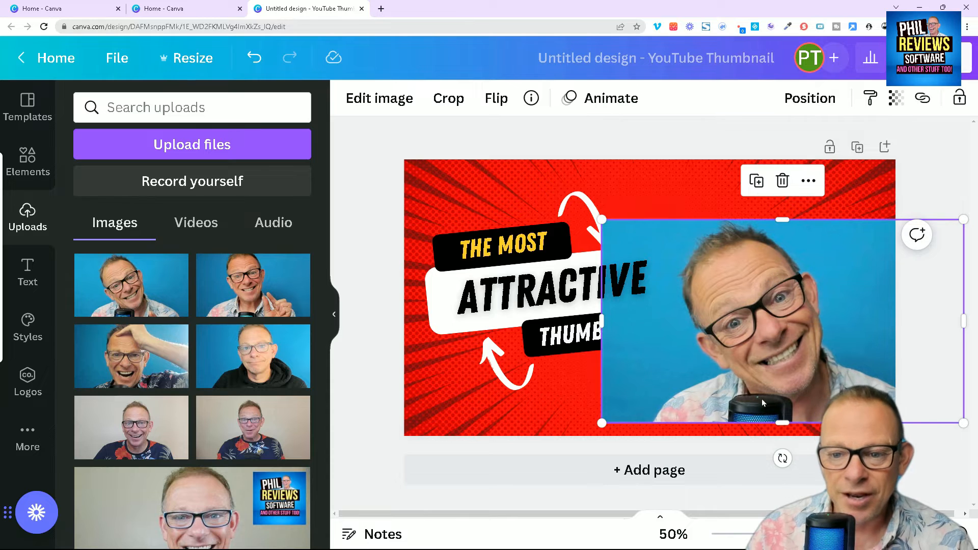
{"action": "left_click_drag", "start_coordinate": [717, 392], "coordinate": [649, 359]}
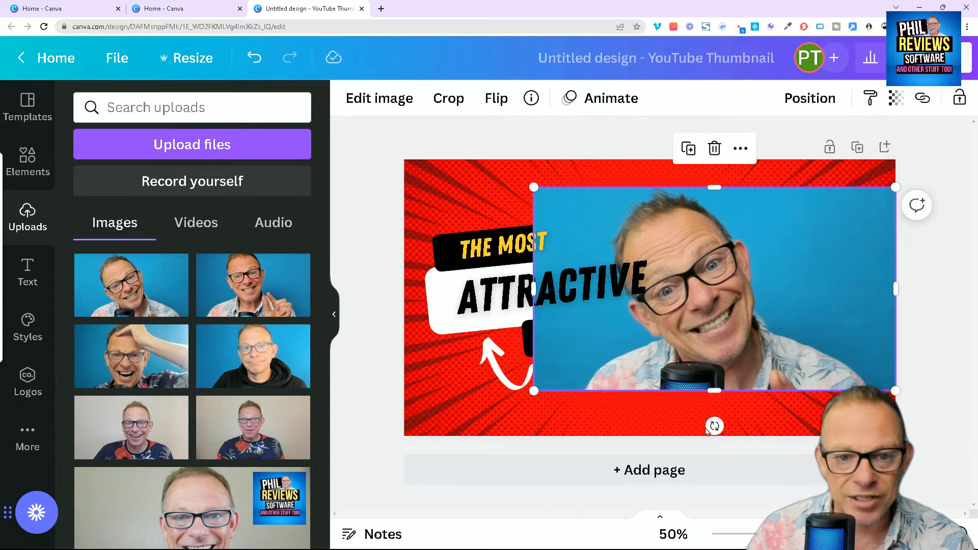
- Remove the portrait's background, then enlarge the cut-out and position it beside the headline, against the thumbnail's lower edge
{"action": "left_click", "coordinate": [375, 107]}
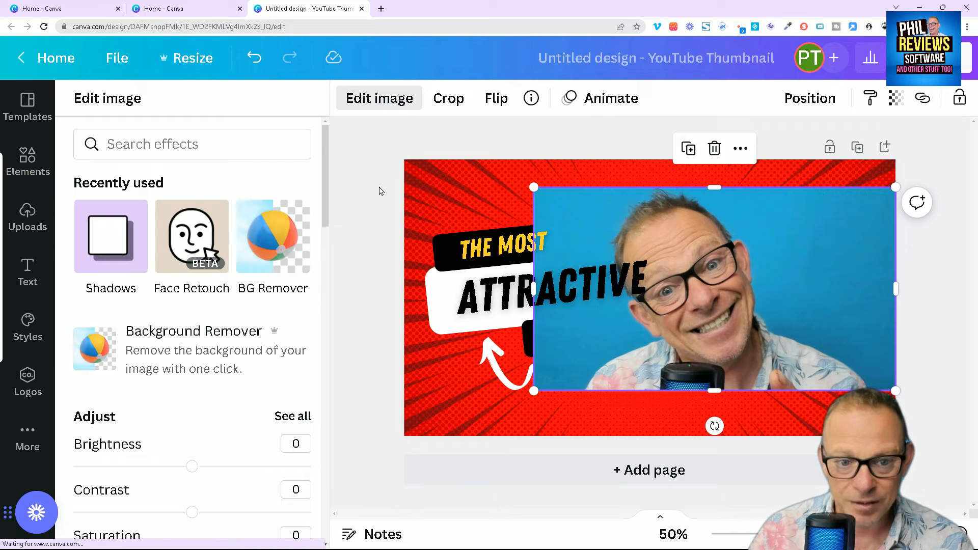
{"action": "left_click", "coordinate": [286, 233]}
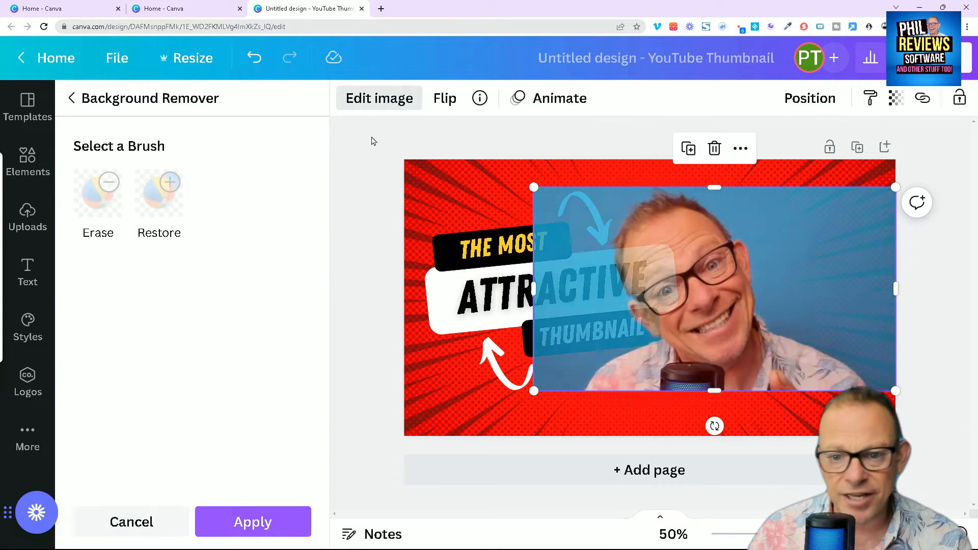
{"action": "left_click_drag", "start_coordinate": [790, 377], "coordinate": [842, 421]}
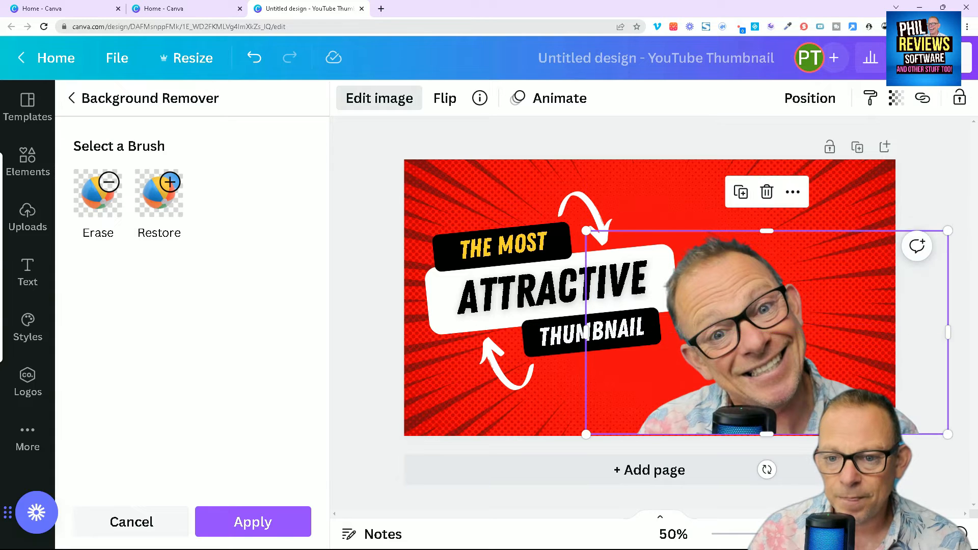
{"action": "left_click_drag", "start_coordinate": [768, 421], "coordinate": [832, 439]}
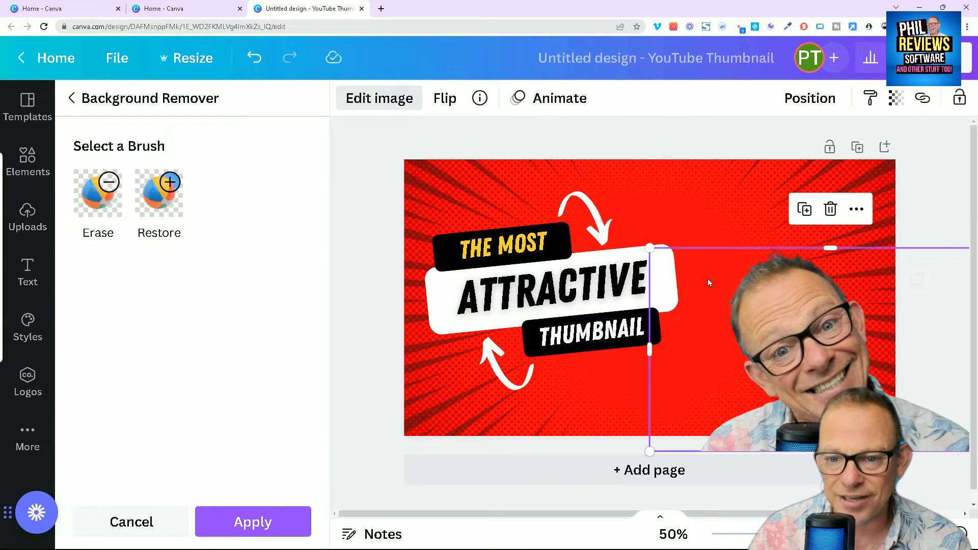
{"action": "left_click_drag", "start_coordinate": [650, 248], "coordinate": [605, 159]}
{"action": "left_click_drag", "start_coordinate": [747, 346], "coordinate": [791, 334]}
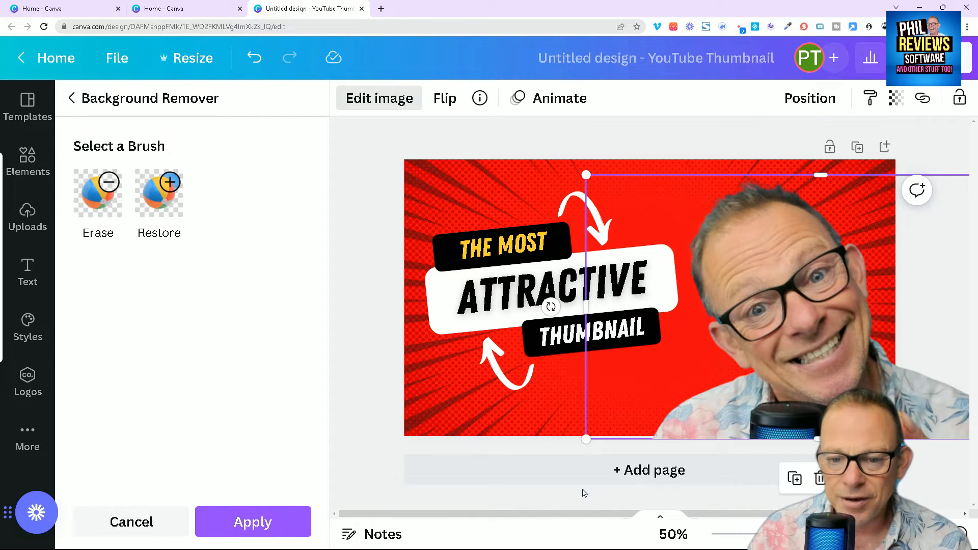
{"action": "left_click_drag", "start_coordinate": [818, 384], "coordinate": [809, 379]}
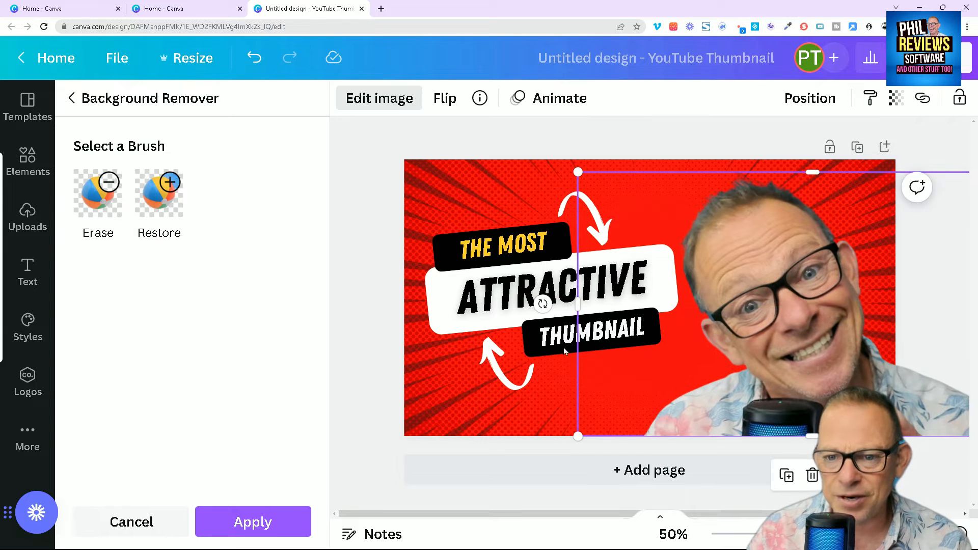
- Apply the Auto Face Retouch to the portrait at full intensity and shift the cut-out slightly away from the headline
{"action": "left_click", "coordinate": [380, 102]}
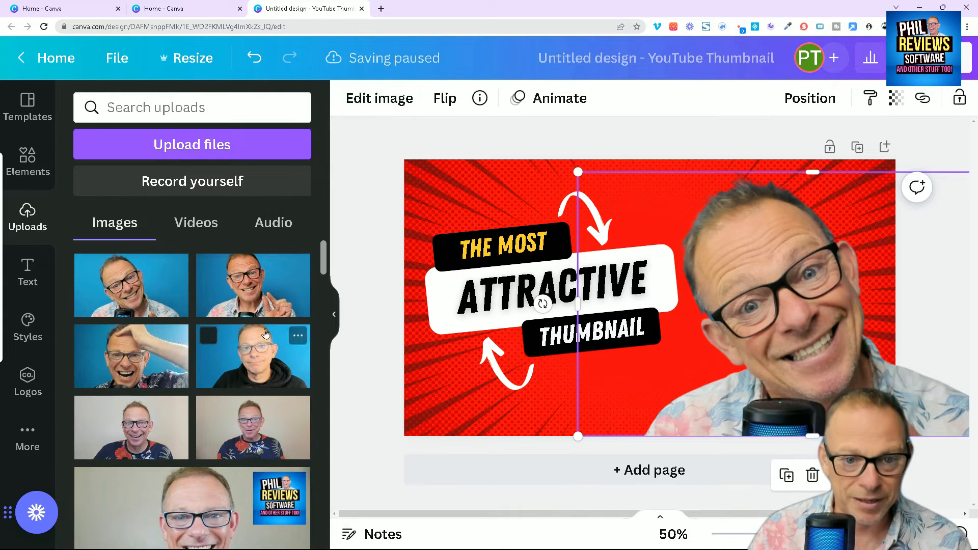
{"action": "left_click", "coordinate": [367, 104]}
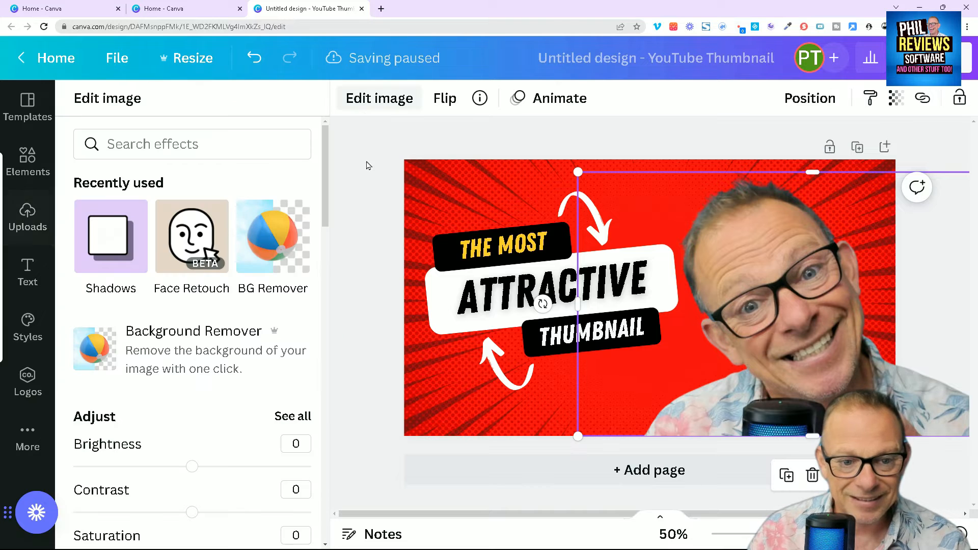
{"action": "left_click", "coordinate": [209, 255]}
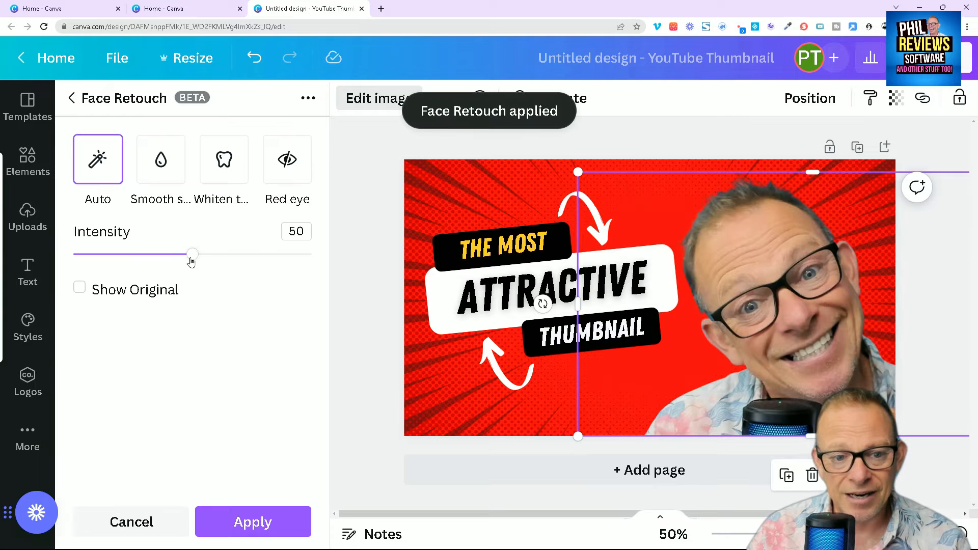
{"action": "left_click_drag", "start_coordinate": [193, 254], "coordinate": [362, 406]}
{"action": "left_click", "coordinate": [252, 522]}
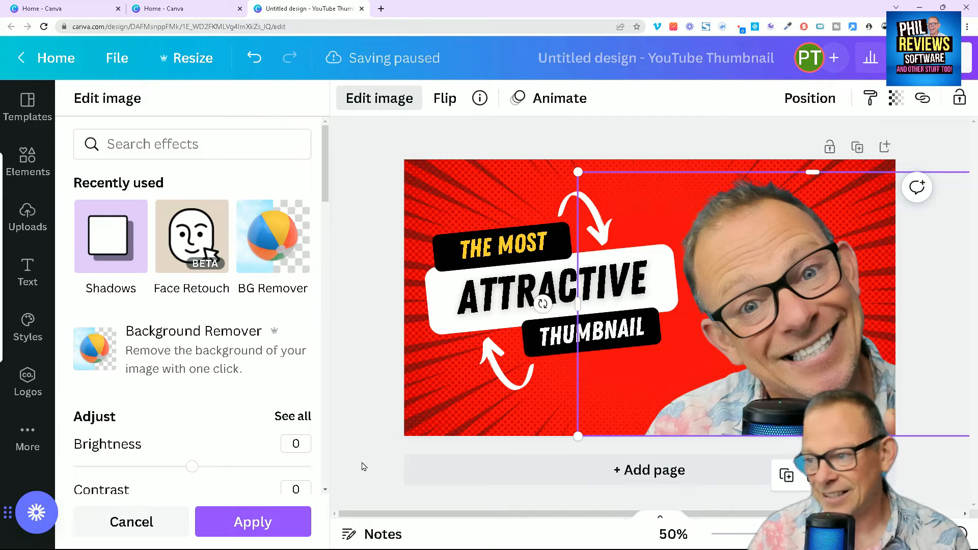
{"action": "left_click", "coordinate": [298, 512]}
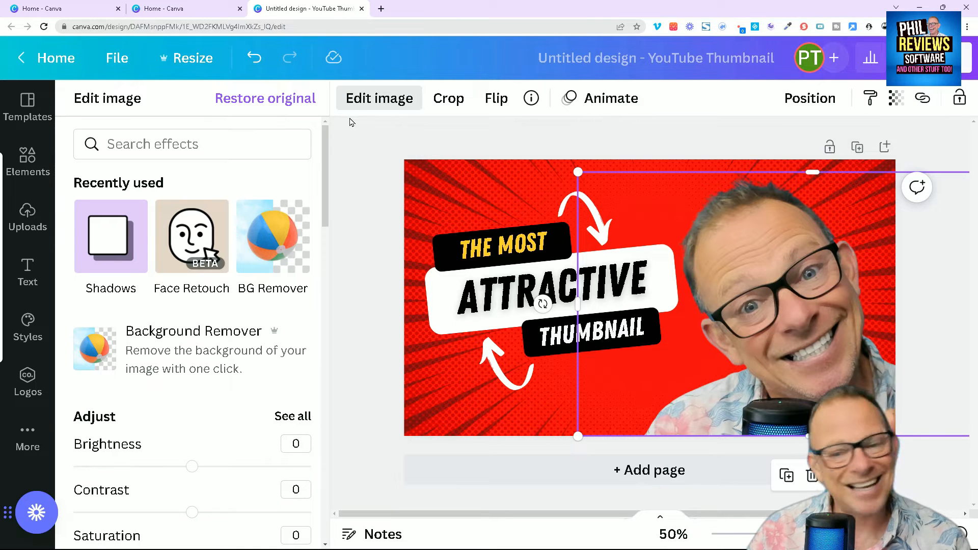
{"action": "mouse_move", "coordinate": [765, 340]}
{"action": "left_mouse_down"}
{"action": "mouse_move", "coordinate": [712, 331]}
{"action": "mouse_move", "coordinate": [759, 326]}
{"action": "mouse_move", "coordinate": [802, 340]}
{"action": "mouse_move", "coordinate": [780, 346]}
{"action": "left_mouse_up"}
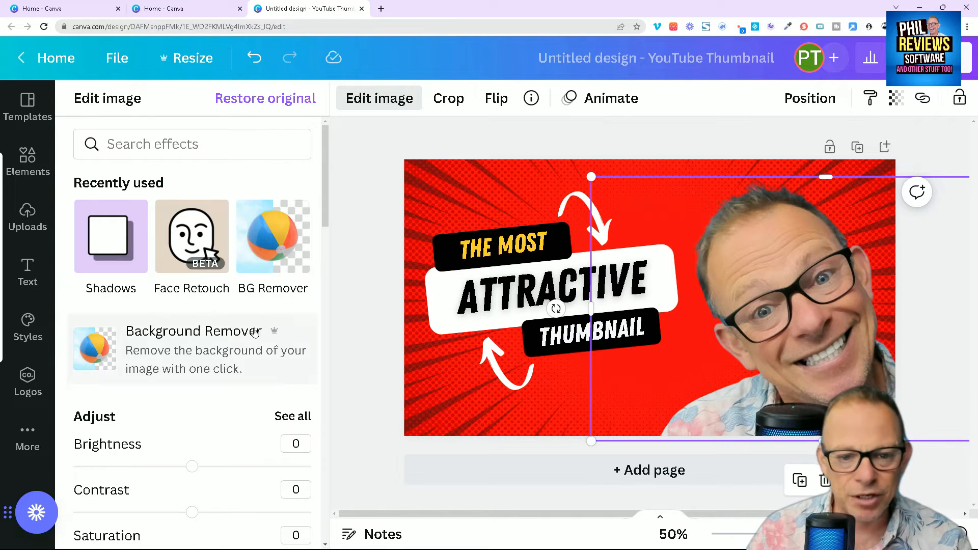
- Add a Glow shadow to the portrait cut-out with size 7 and transparency 100
{"action": "scroll", "coordinate": [262, 353], "scroll_direction": "down", "scroll_amount": 5}
{"action": "scroll", "coordinate": [262, 358], "scroll_direction": "down", "scroll_amount": 11}
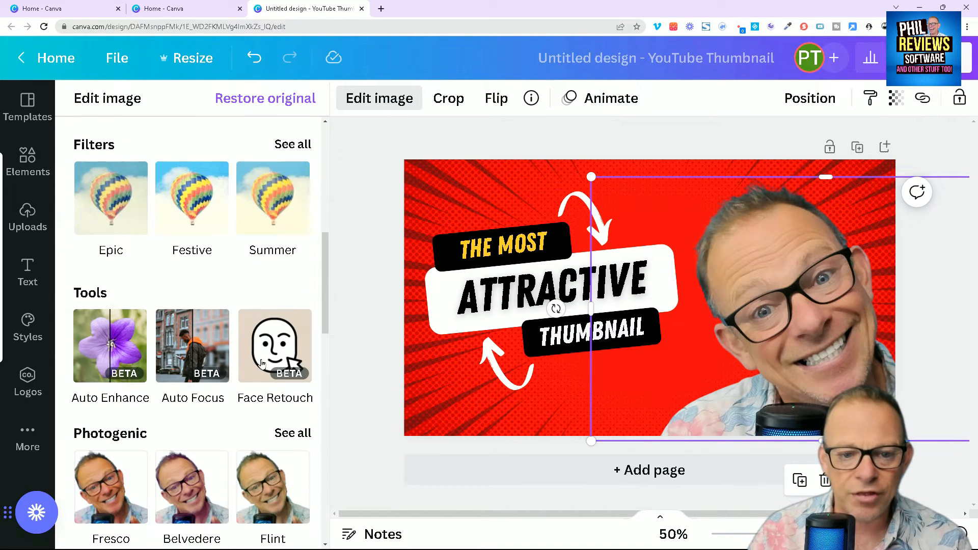
{"action": "scroll", "coordinate": [260, 365], "scroll_direction": "down", "scroll_amount": 2}
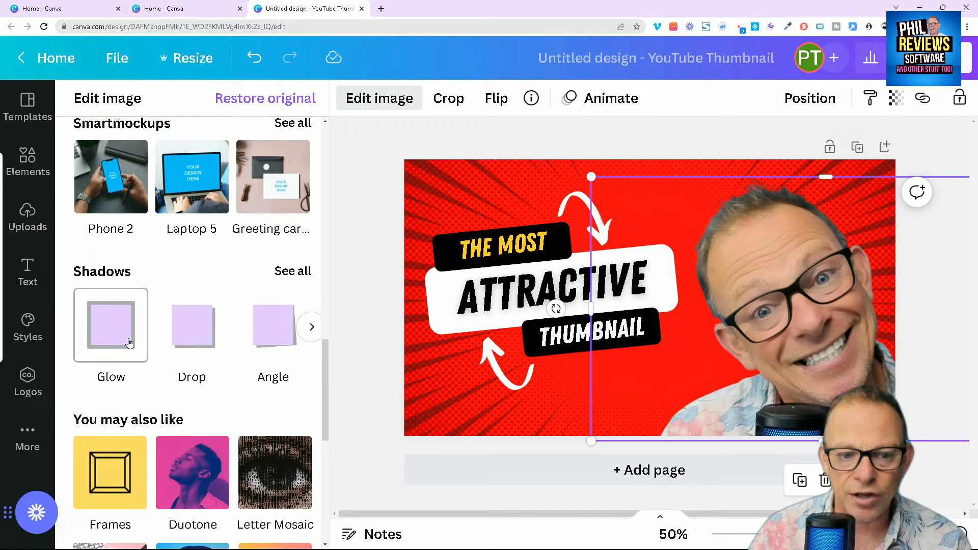
{"action": "left_click", "coordinate": [127, 339]}
{"action": "left_click", "coordinate": [102, 356]}
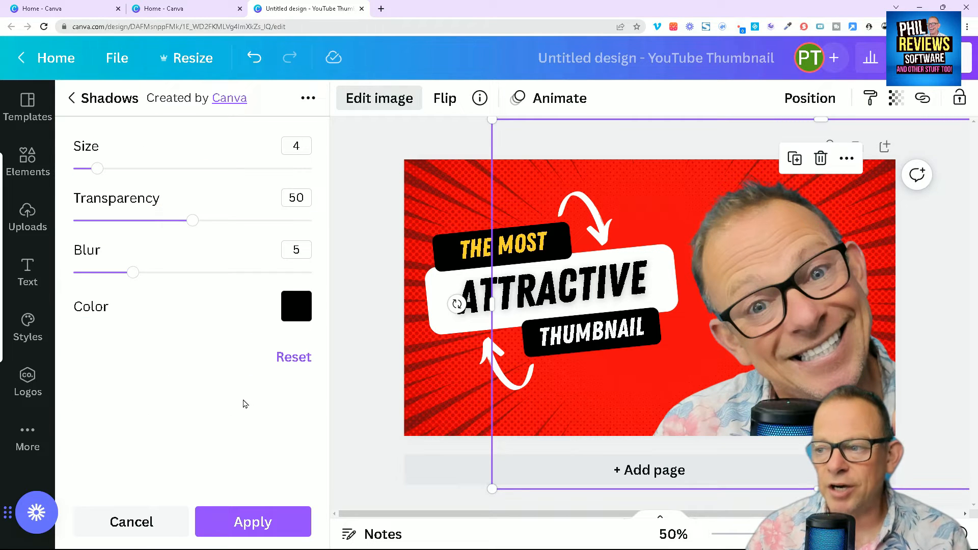
{"action": "left_click_drag", "start_coordinate": [185, 220], "coordinate": [312, 221]}
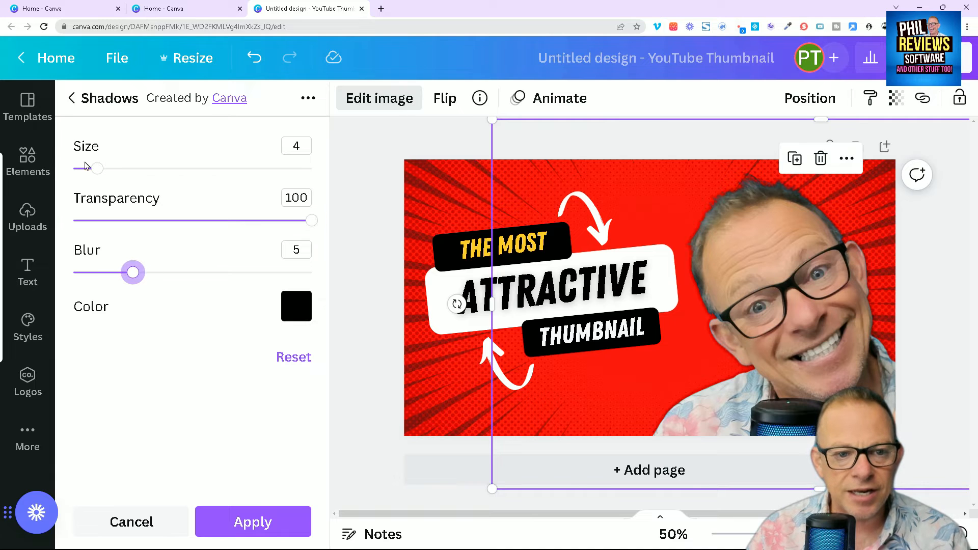
{"action": "left_click_drag", "start_coordinate": [96, 168], "coordinate": [115, 170]}
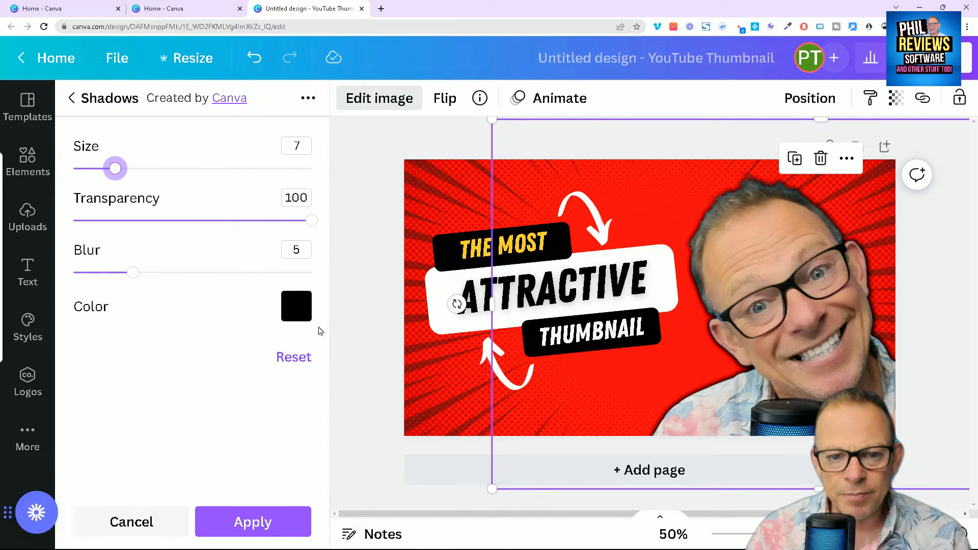
- Change the portrait's glow colour to white and set its size to 14
{"action": "left_click", "coordinate": [297, 306]}
{"action": "left_click", "coordinate": [486, 274]}
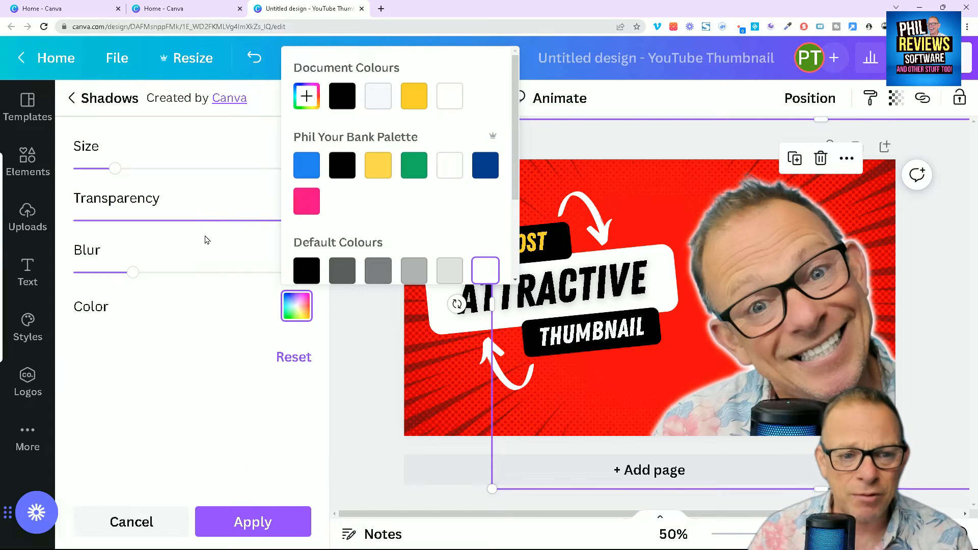
{"action": "left_click", "coordinate": [178, 184]}
{"action": "left_click_drag", "start_coordinate": [135, 172], "coordinate": [159, 170]}
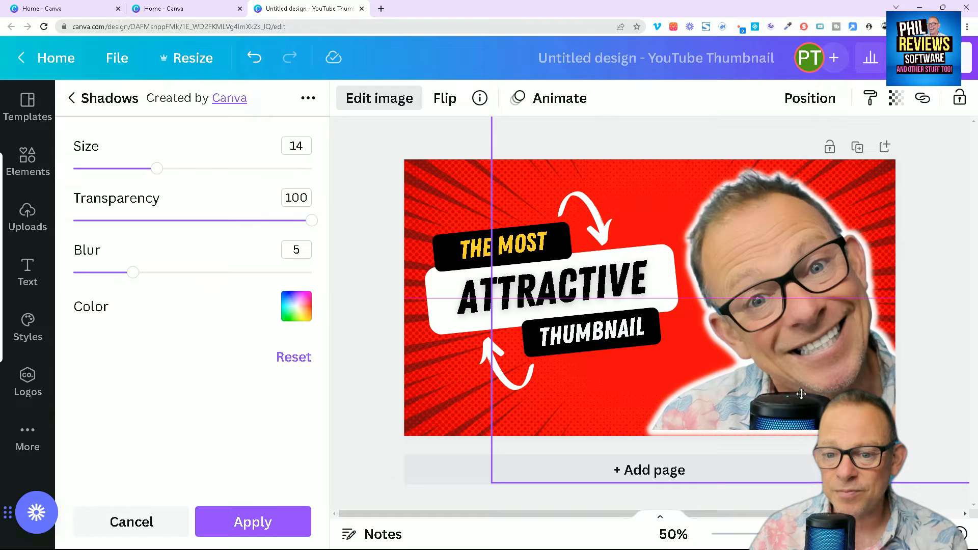
- Enlarge the glowing portrait slightly and settle it flush with the thumbnail's lower edge
{"action": "left_click_drag", "start_coordinate": [483, 485], "coordinate": [477, 495]}
{"action": "left_click_drag", "start_coordinate": [779, 336], "coordinate": [788, 340]}
{"action": "left_click", "coordinate": [658, 142]}
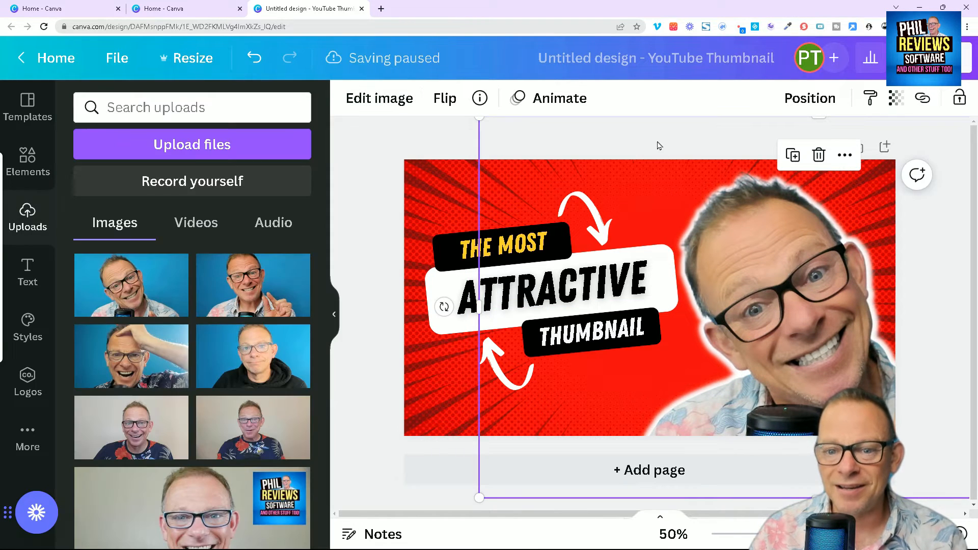
- Replace the yellow "THE MOST" text with "I MADE"
{"action": "double_click", "coordinate": [526, 246]}
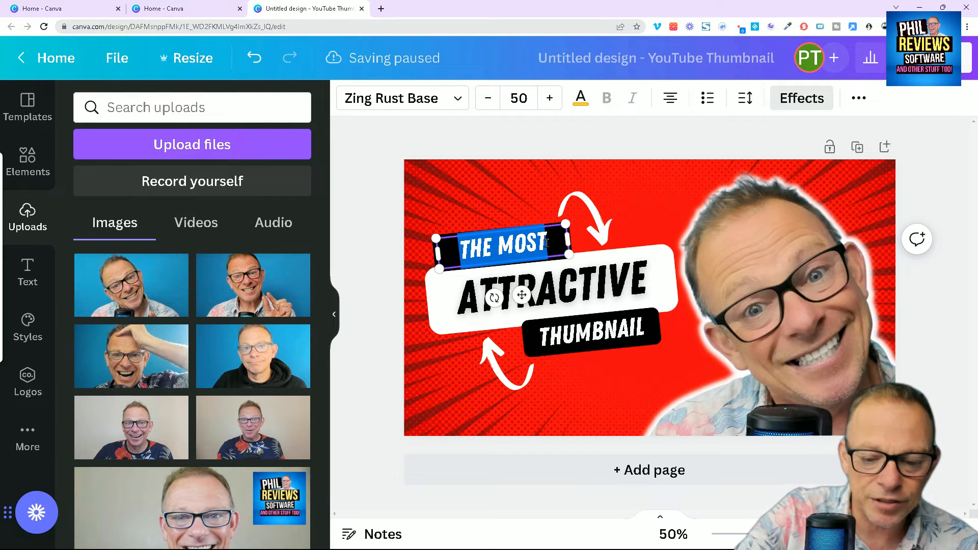
{"action": "key", "text": "BackSpace"}
{"action": "type", "text": "I MADE"}
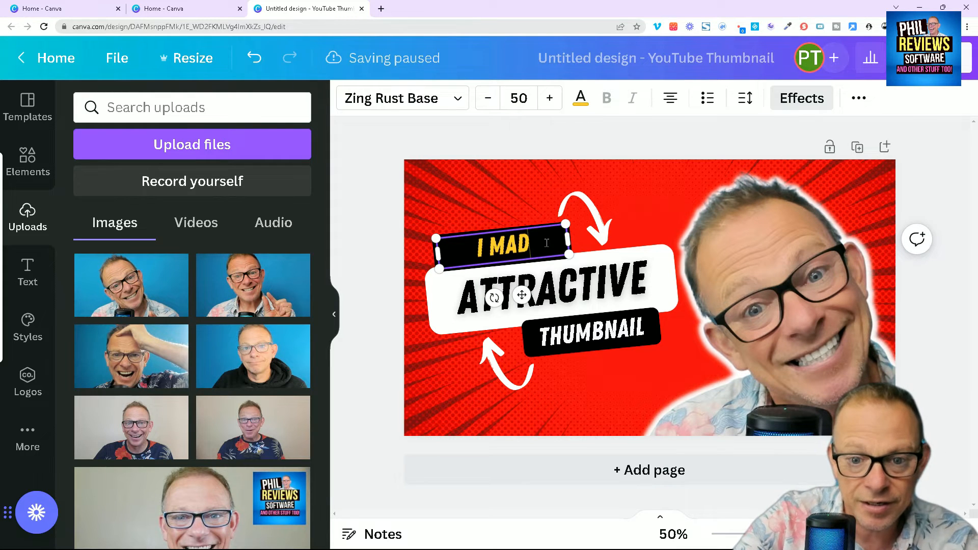
- Replace the large "ATTRACTIVE" headline with "THIS THUMBNAIL"
{"action": "left_click", "coordinate": [596, 277]}
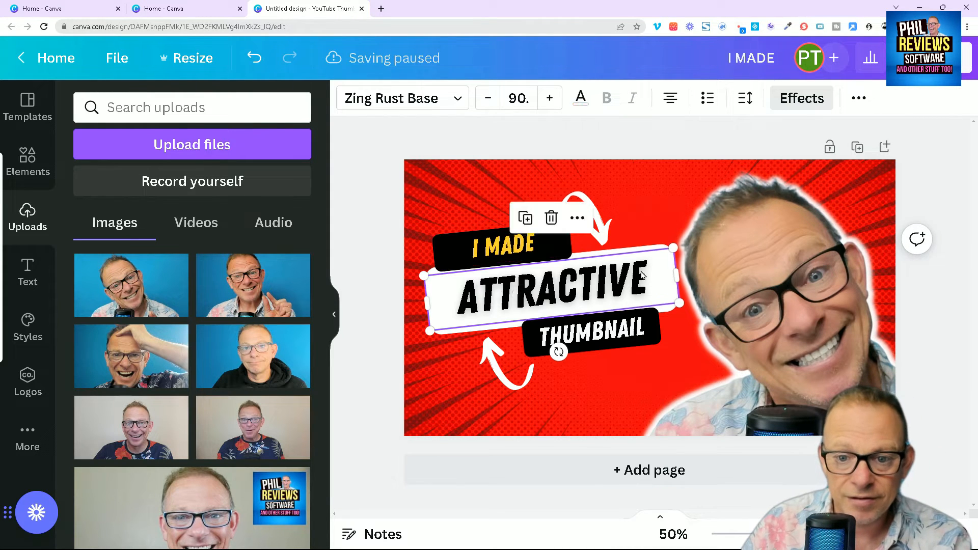
{"action": "left_click", "coordinate": [661, 281]}
{"action": "key", "text": "BackSpace"}
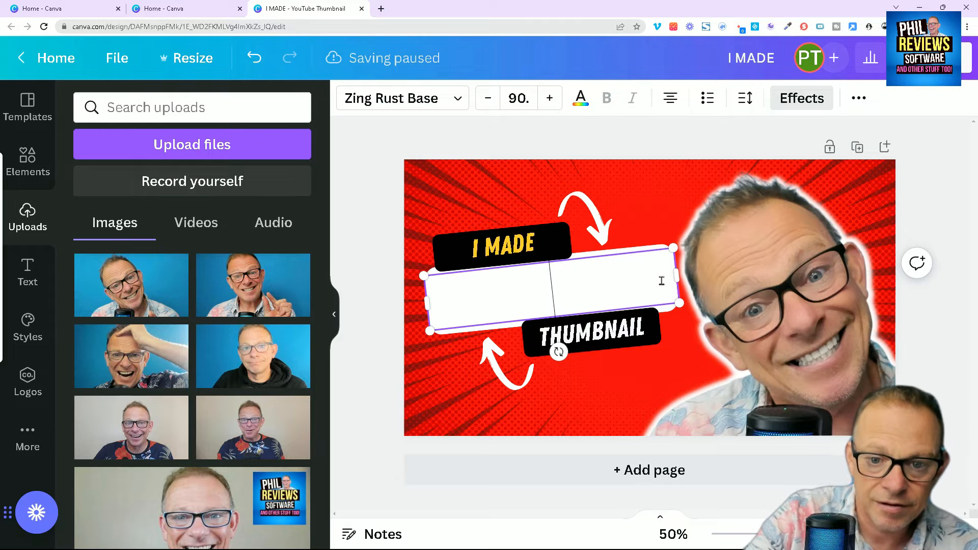
{"action": "type", "text": "THIS THUMB"}
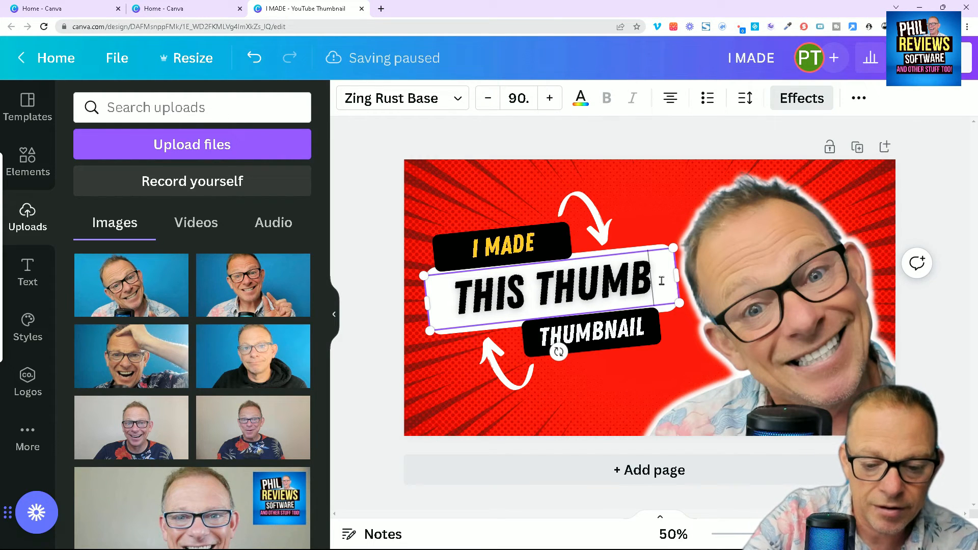
{"action": "type", "text": "NAIL"}
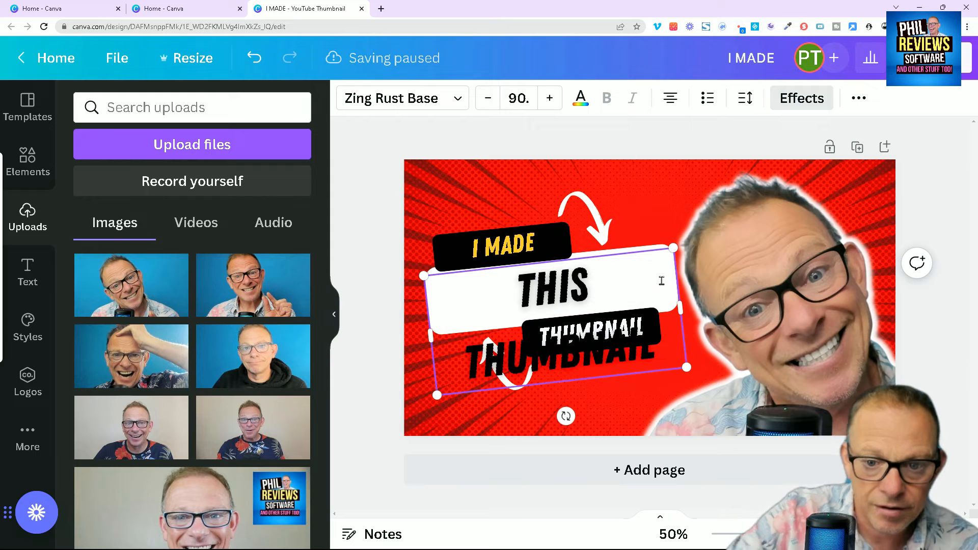
- Reduce the "THIS THUMBNAIL" font size to about 73.7 so it fits one line, and reposition it within the white box
{"action": "left_click", "coordinate": [488, 98]}
{"action": "left_click", "coordinate": [488, 98]}
{"action": "left_click", "coordinate": [488, 98]}
{"action": "left_click", "coordinate": [488, 98]}
{"action": "left_click", "coordinate": [488, 98]}
{"action": "left_click", "coordinate": [488, 98]}
{"action": "left_click", "coordinate": [488, 99]}
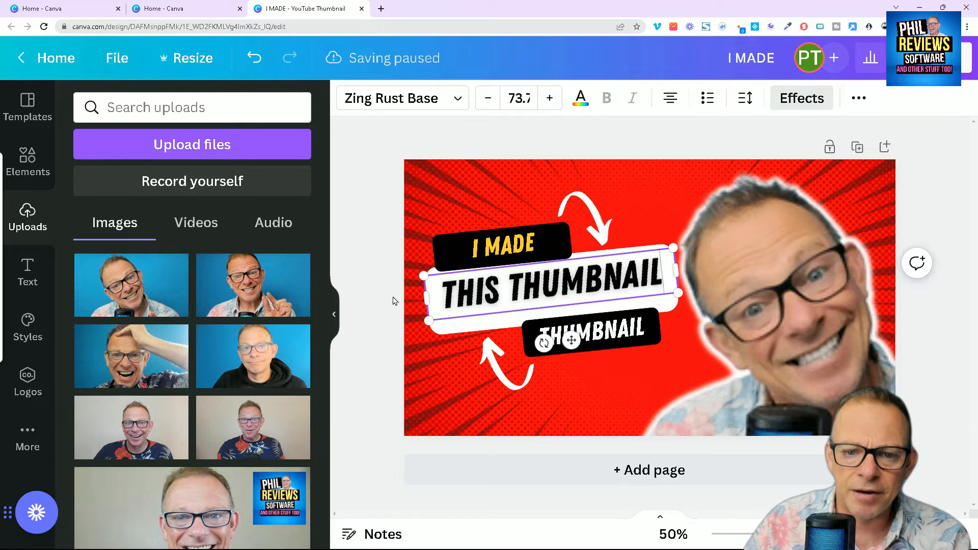
{"action": "left_click_drag", "start_coordinate": [473, 299], "coordinate": [482, 306]}
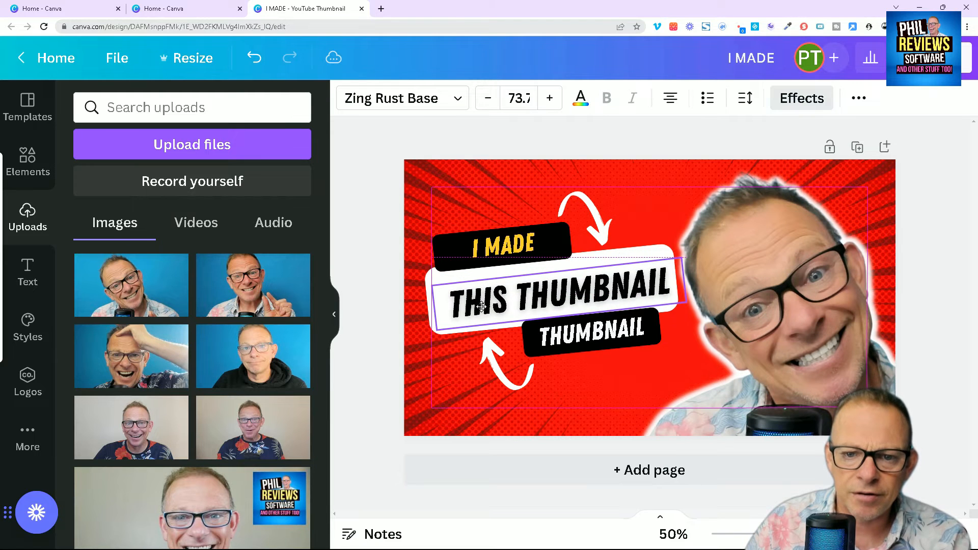
- Replace the white "THUMBNAIL" text in the lower black box with "WITH CANVA"
{"action": "left_click", "coordinate": [591, 334]}
{"action": "left_click", "coordinate": [591, 334]}
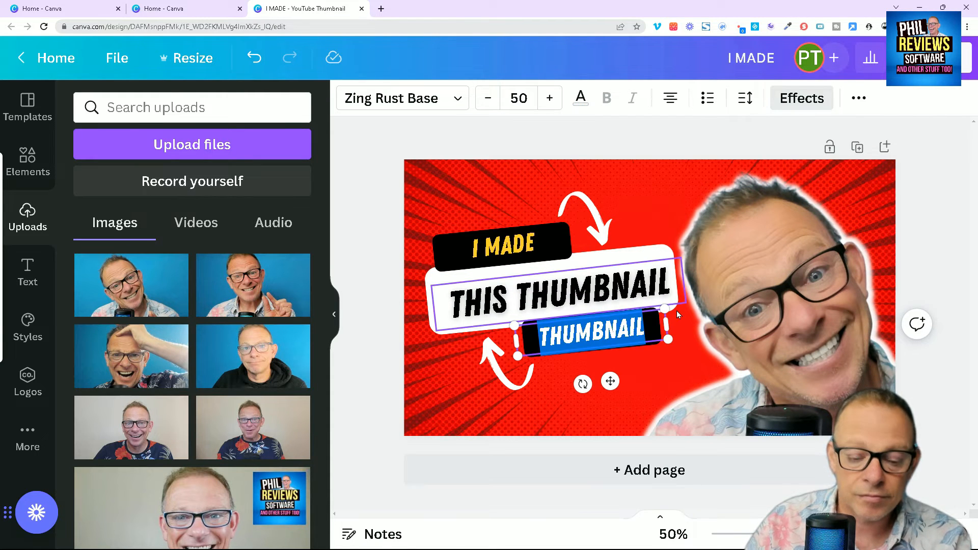
{"action": "type", "text": "WITH"}
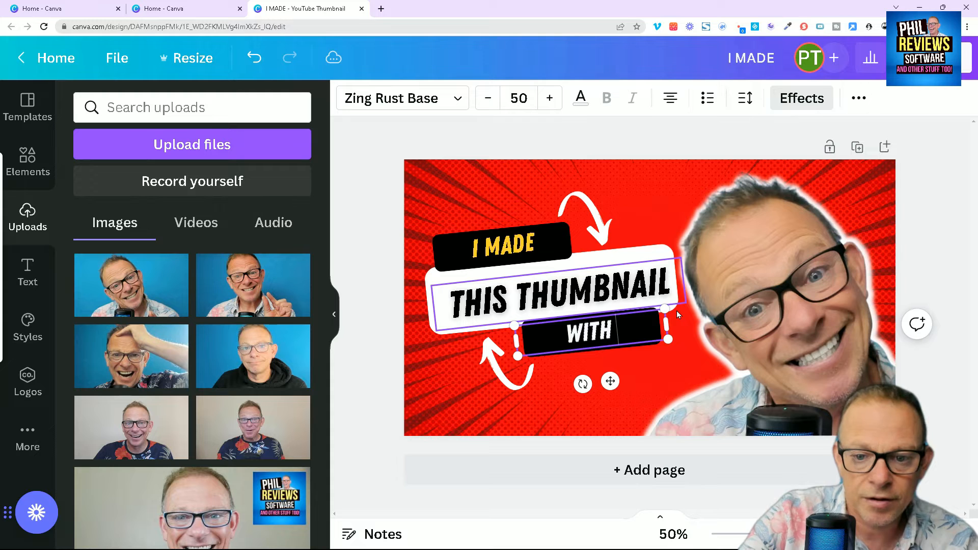
{"action": "type", "text": " CANVA"}
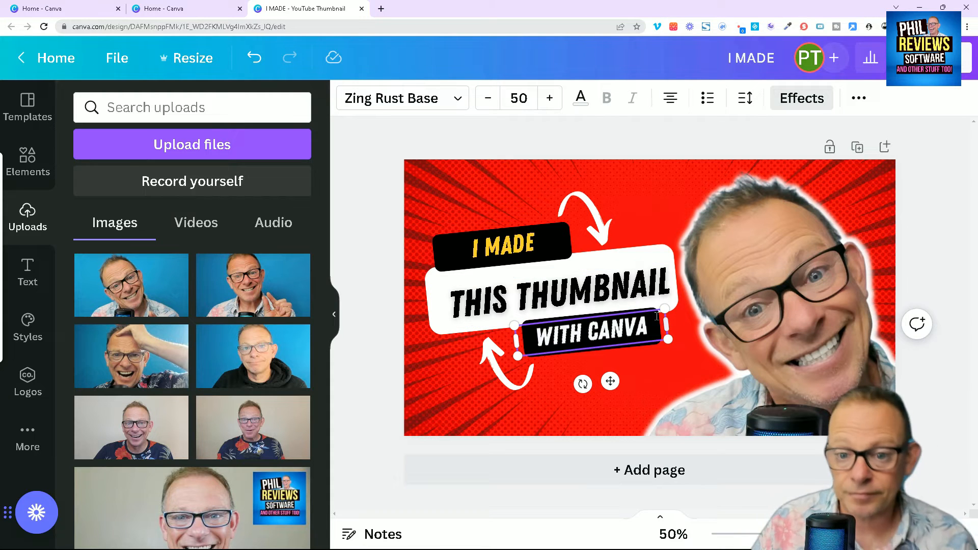
{"action": "left_click", "coordinate": [375, 234]}
- Increase the font size of the yellow "I MADE" text and reposition it to fill its black box
{"action": "left_click", "coordinate": [522, 249]}
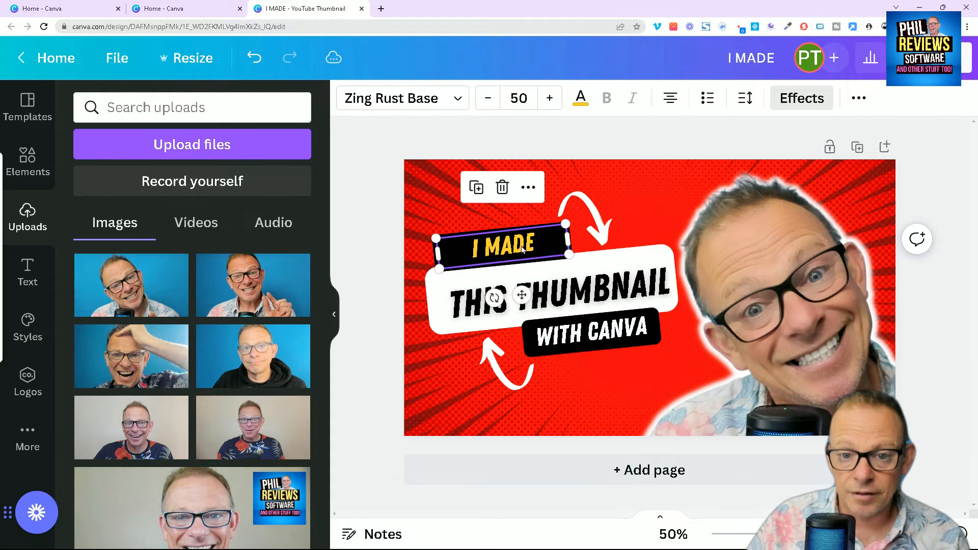
{"action": "left_click", "coordinate": [549, 98]}
{"action": "left_click", "coordinate": [549, 97]}
{"action": "left_click", "coordinate": [549, 98]}
{"action": "left_click", "coordinate": [549, 98]}
{"action": "left_click", "coordinate": [549, 104]}
{"action": "left_click", "coordinate": [549, 106]}
{"action": "left_click", "coordinate": [414, 232]}
{"action": "left_click", "coordinate": [489, 249]}
{"action": "left_click_drag", "start_coordinate": [489, 249], "coordinate": [488, 248]}
{"action": "left_click", "coordinate": [549, 104]}
{"action": "left_click", "coordinate": [548, 103]}
{"action": "left_click", "coordinate": [549, 103]}
{"action": "left_click_drag", "start_coordinate": [531, 269], "coordinate": [525, 297]}
- Shift the "THIS THUMBNAIL" text slightly to the left so it sits centred in the white box
{"action": "left_click", "coordinate": [646, 302]}
{"action": "left_click_drag", "start_coordinate": [644, 288], "coordinate": [639, 289]}
{"action": "left_click", "coordinate": [385, 331]}
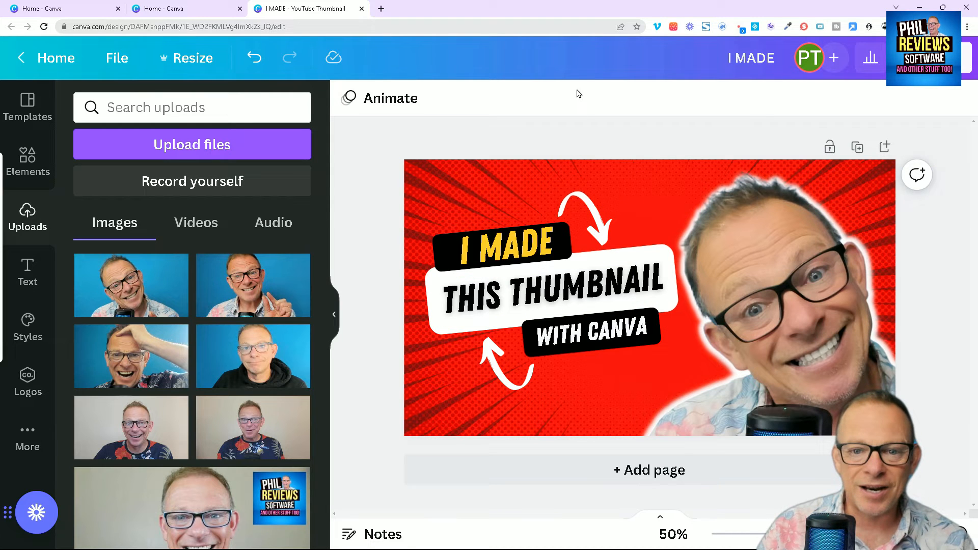
- Try the Tumble page animation on the thumbnail, and remove all animations
{"action": "left_click", "coordinate": [378, 102]}
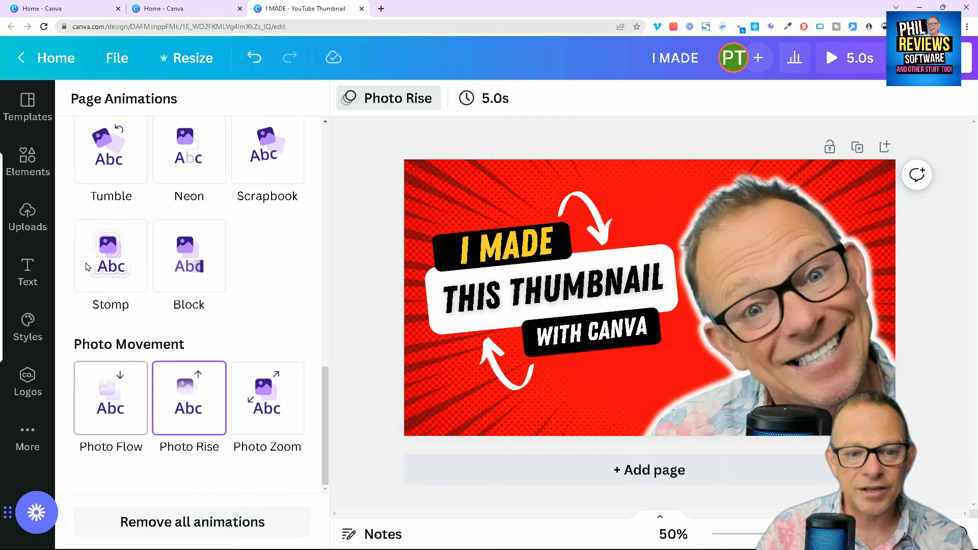
{"action": "left_click", "coordinate": [106, 166]}
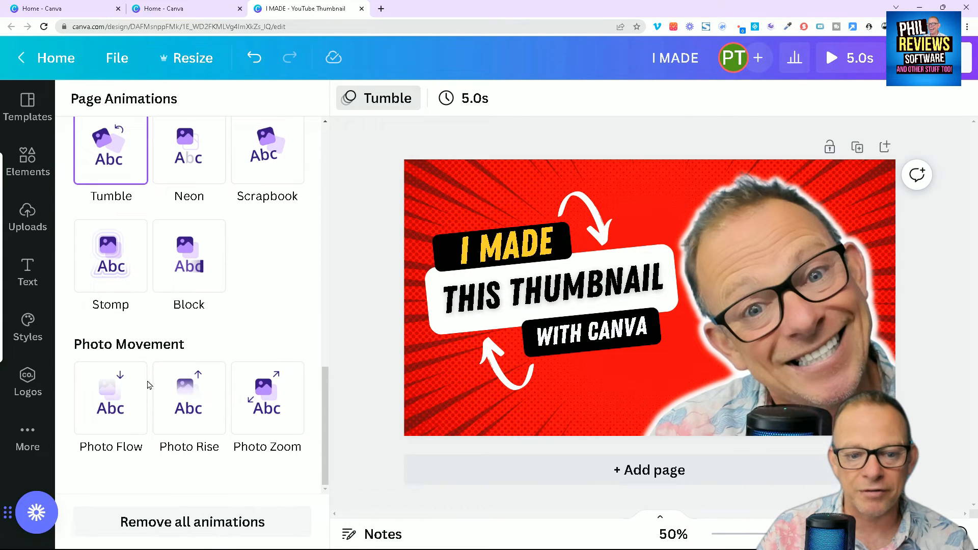
{"action": "left_click", "coordinate": [209, 533]}
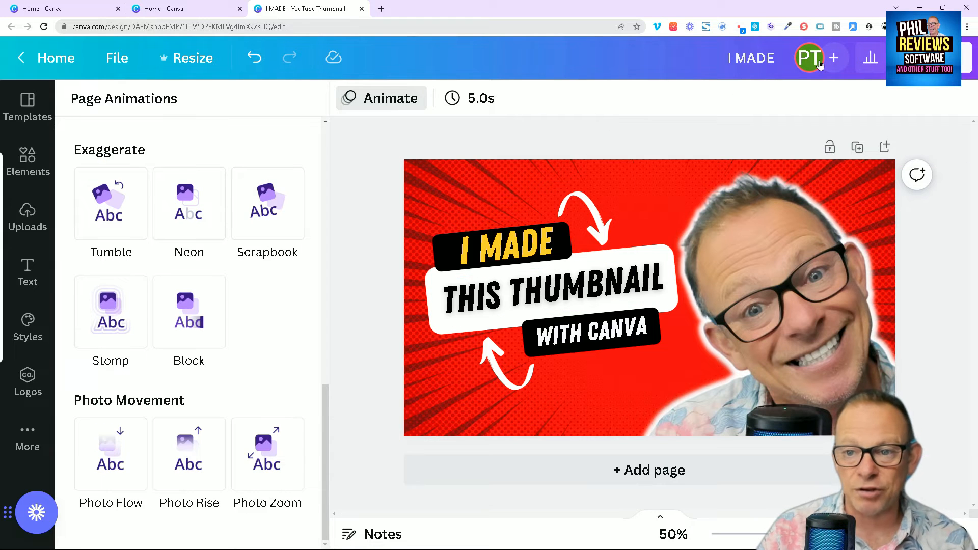
- Download the design as a PNG at size 1, 1280 × 720 px
{"action": "left_click", "coordinate": [967, 58]}
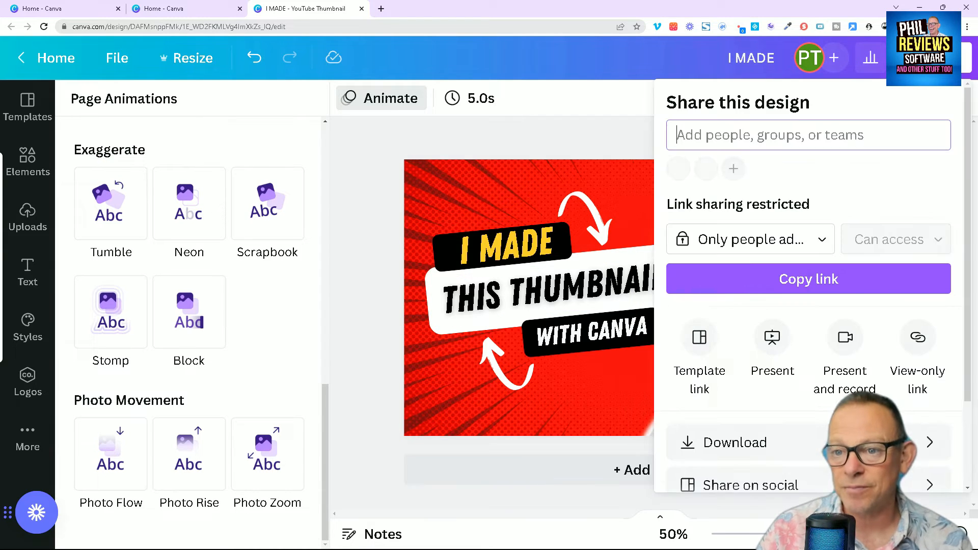
{"action": "left_click", "coordinate": [910, 285]}
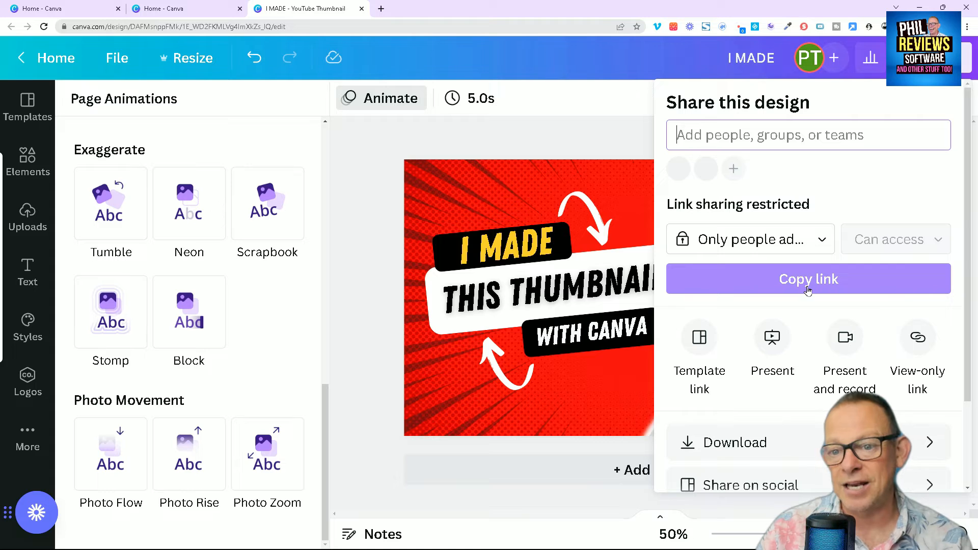
{"action": "scroll", "coordinate": [687, 372], "scroll_direction": "down", "scroll_amount": 2}
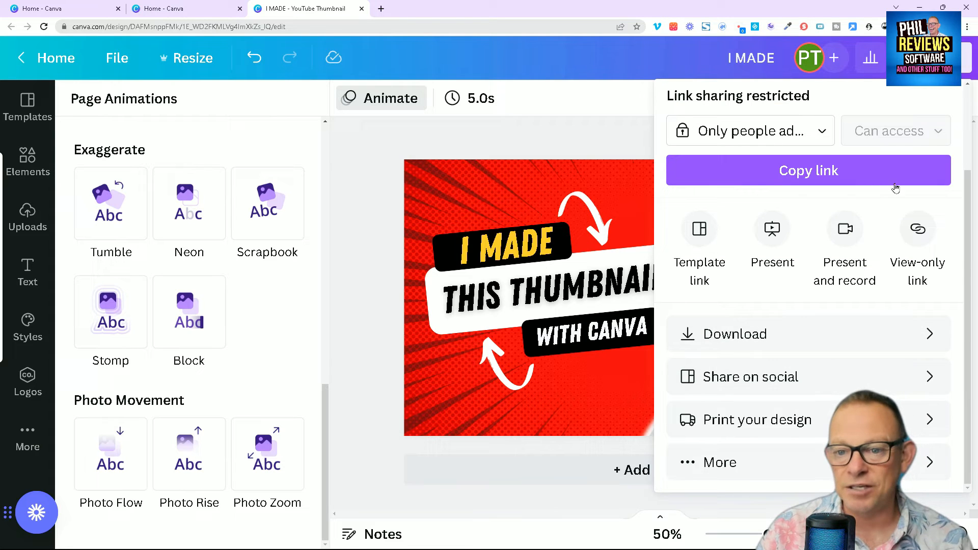
{"action": "left_click", "coordinate": [927, 339]}
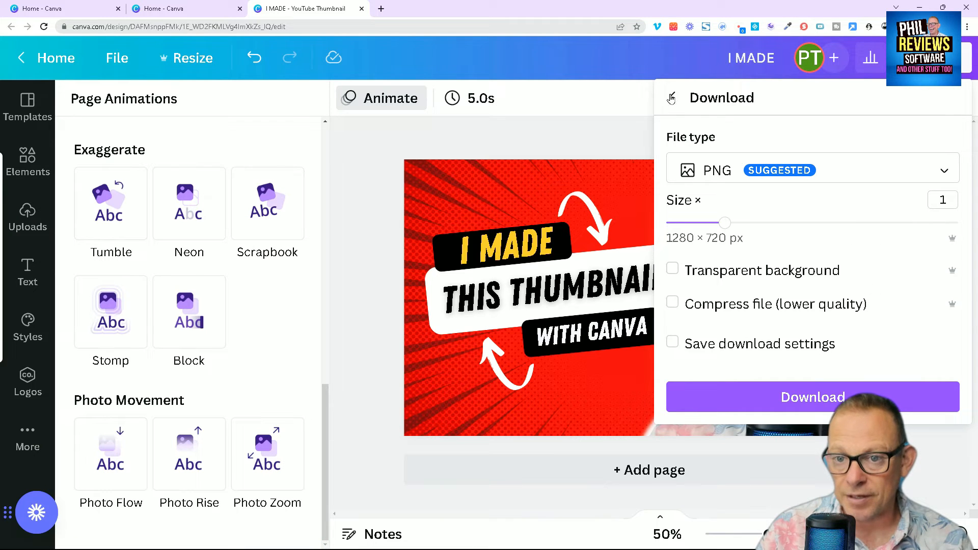
{"action": "left_click", "coordinate": [813, 397]}
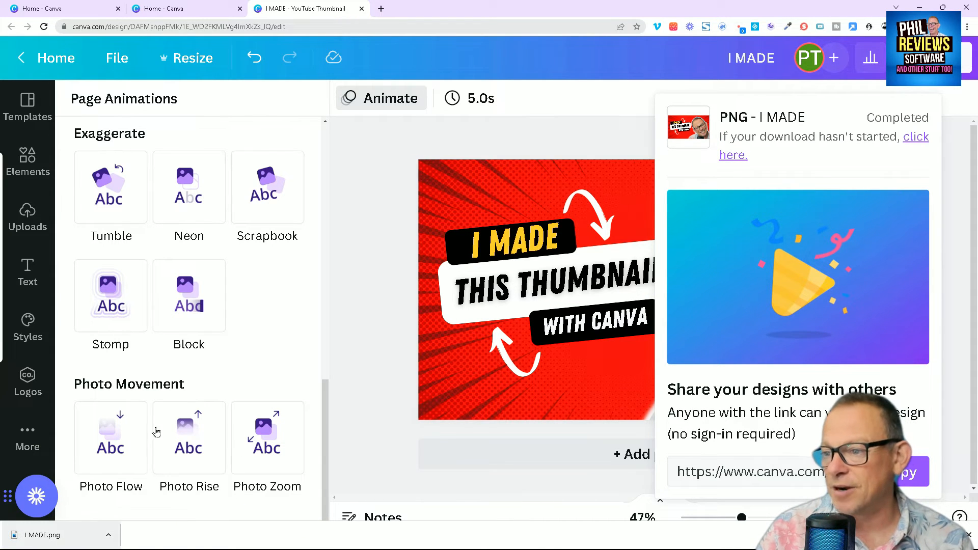
- View the downloaded "I MADE.png" full size, and return to the design
{"action": "left_click", "coordinate": [90, 541]}
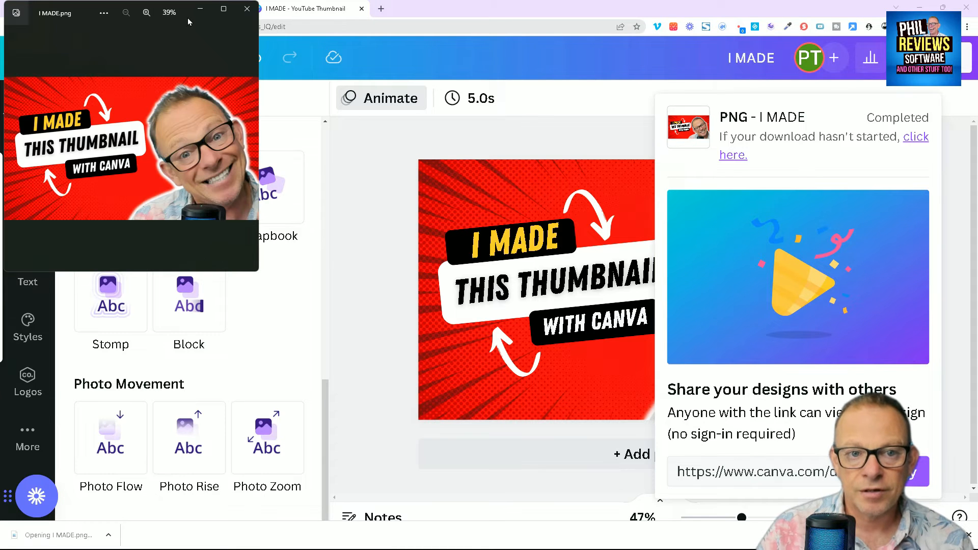
{"action": "left_click", "coordinate": [223, 8]}
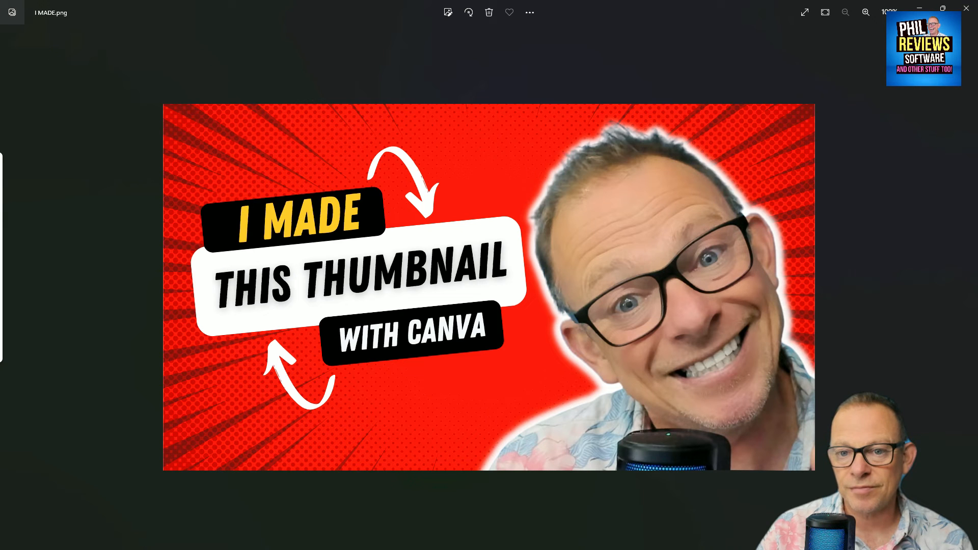
{"action": "left_click", "coordinate": [967, 14]}
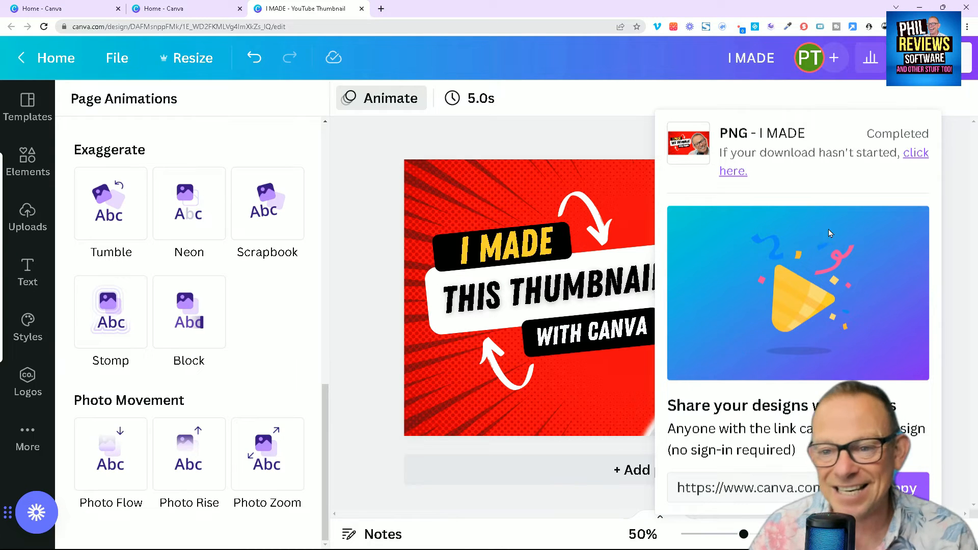
{"action": "left_click", "coordinate": [428, 122]}
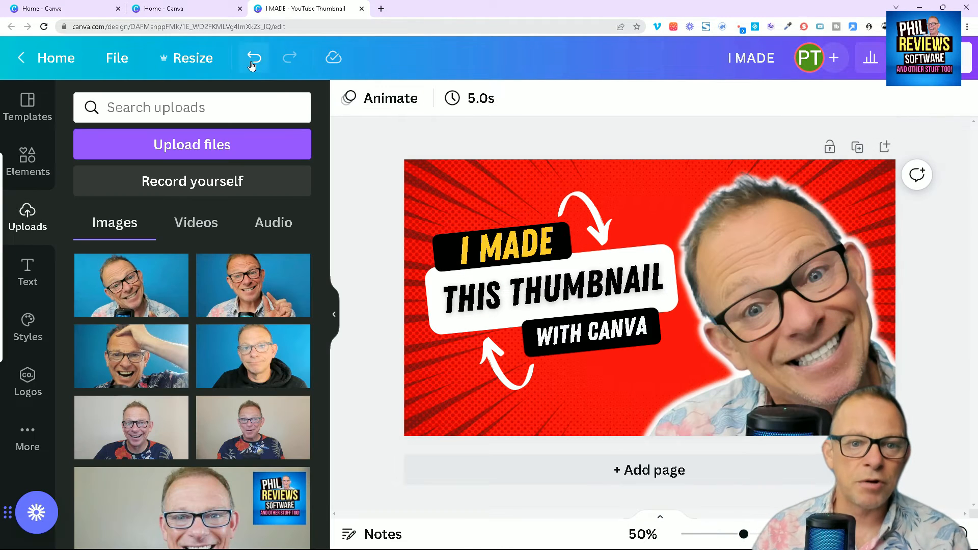
- Return to the home page, look through the recent designs and reopen the "I MADE" thumbnail
{"action": "left_click", "coordinate": [25, 59]}
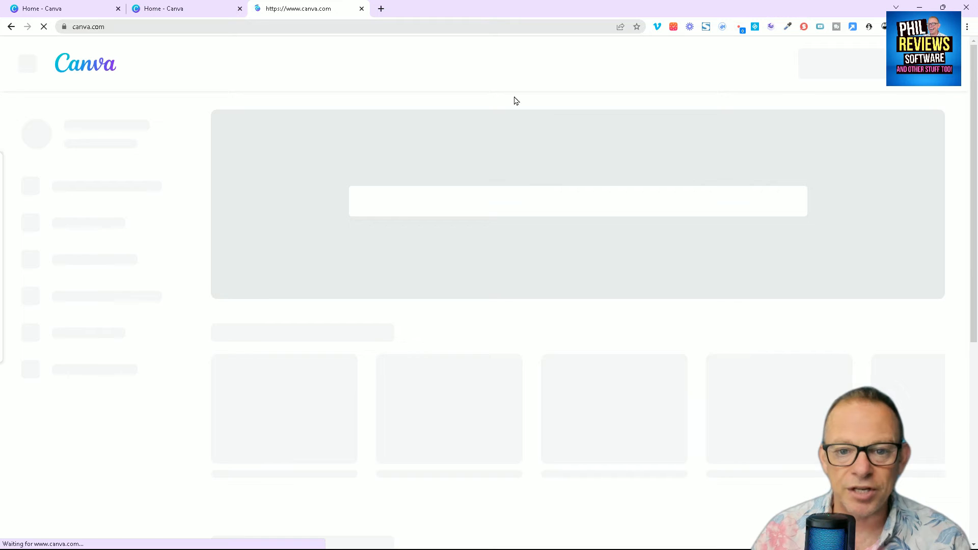
{"action": "scroll", "coordinate": [570, 224], "scroll_direction": "down", "scroll_amount": 5}
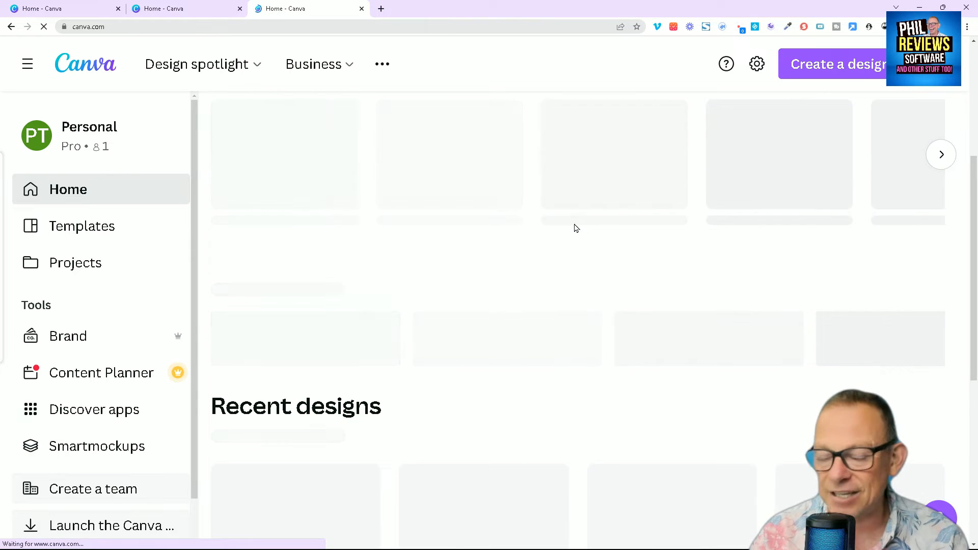
{"action": "scroll", "coordinate": [451, 218], "scroll_direction": "up", "scroll_amount": 2}
{"action": "scroll", "coordinate": [461, 192], "scroll_direction": "down", "scroll_amount": 3}
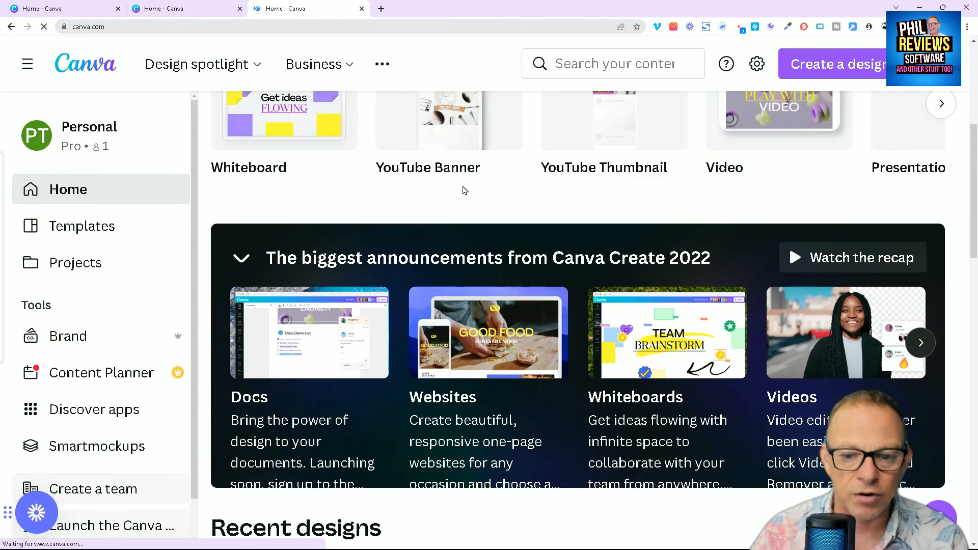
{"action": "scroll", "coordinate": [465, 191], "scroll_direction": "down", "scroll_amount": 7}
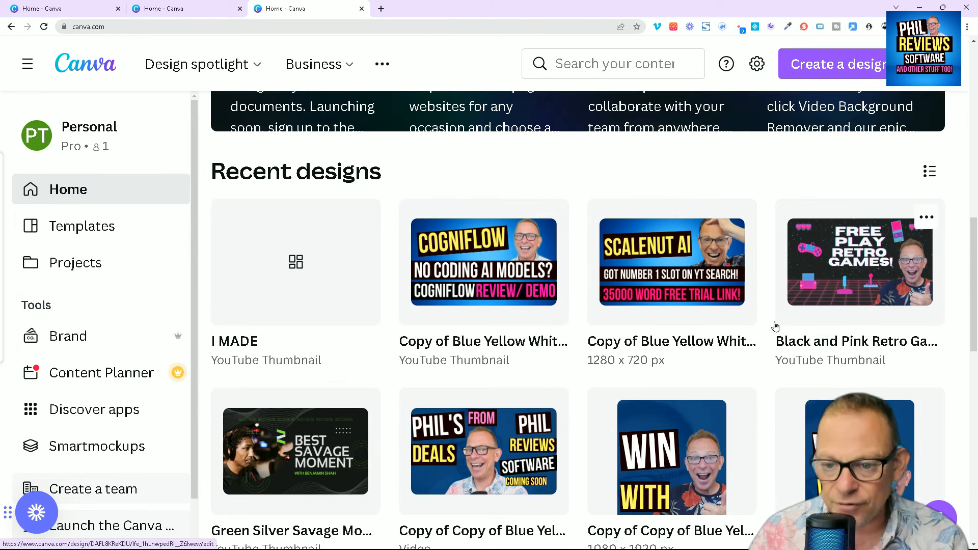
{"action": "scroll", "coordinate": [594, 350], "scroll_direction": "down", "scroll_amount": 8}
{"action": "scroll", "coordinate": [594, 349], "scroll_direction": "up", "scroll_amount": 8}
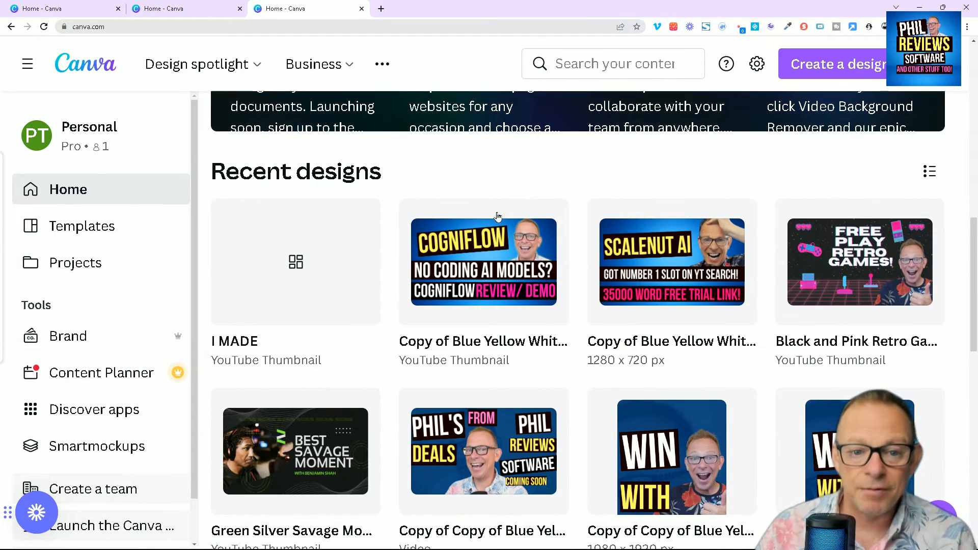
{"action": "scroll", "coordinate": [343, 284], "scroll_direction": "down", "scroll_amount": 6}
{"action": "scroll", "coordinate": [495, 288], "scroll_direction": "up", "scroll_amount": 8}
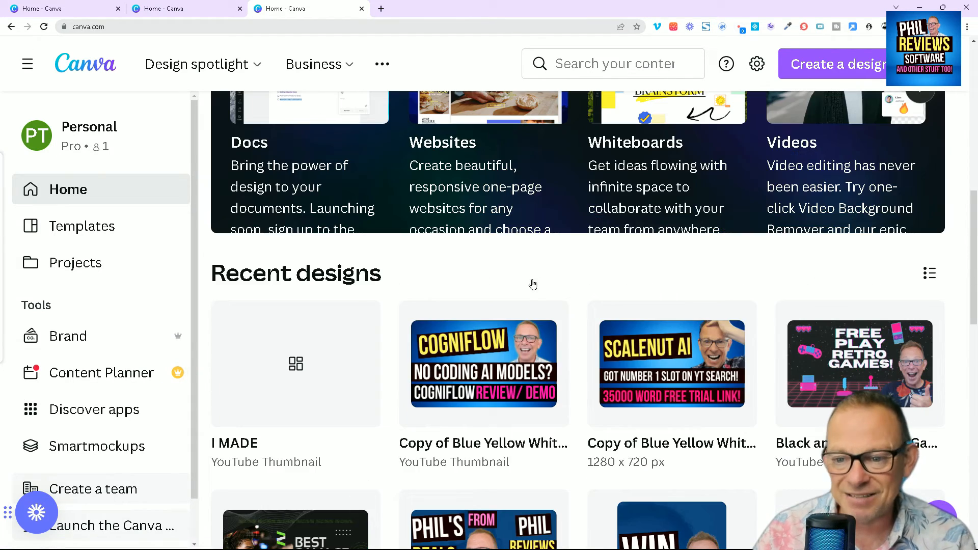
{"action": "scroll", "coordinate": [524, 295], "scroll_direction": "up", "scroll_amount": 12}
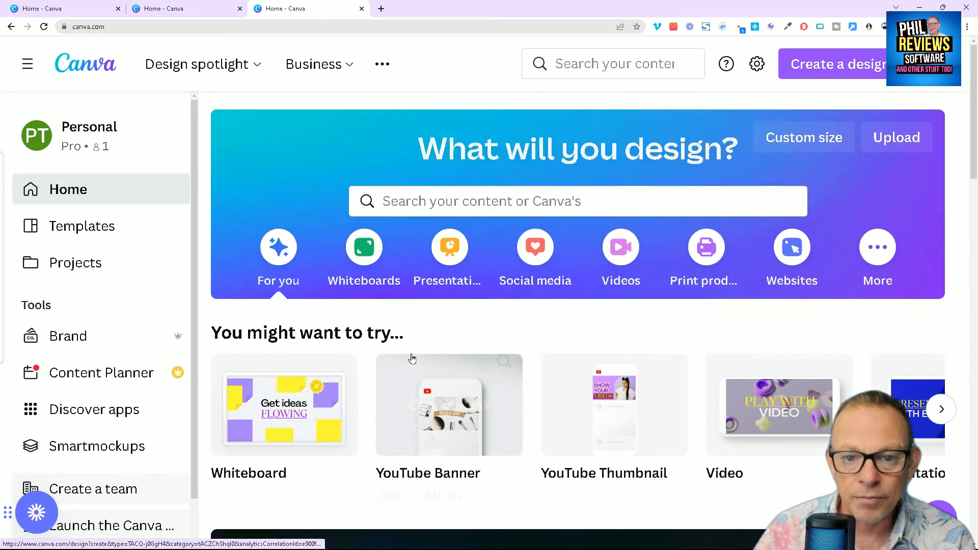
{"action": "scroll", "coordinate": [411, 358], "scroll_direction": "down", "scroll_amount": 12}
{"action": "left_click", "coordinate": [319, 332]}
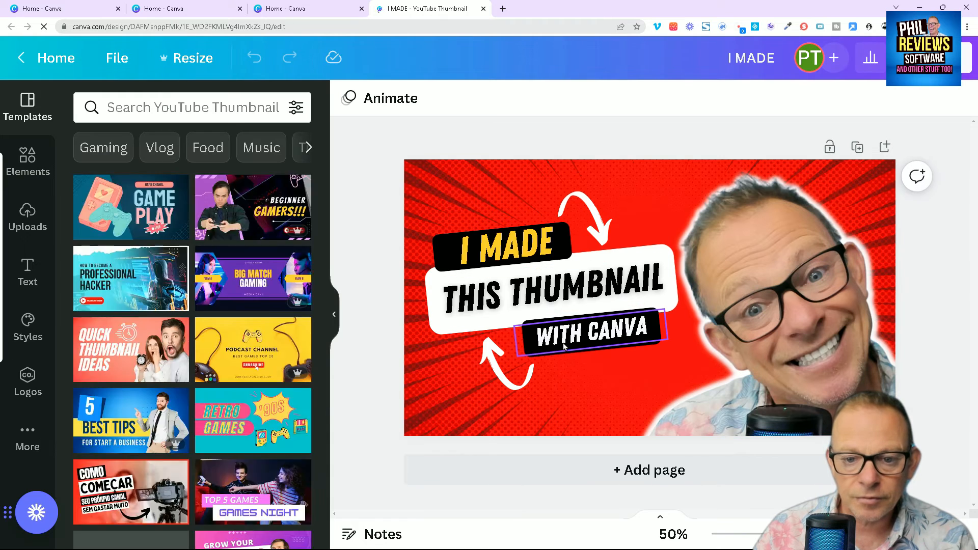
- Go back to the home page and open the recent "Copy of Blue Yellow White" design that shows the Cogniflow thumbnail
{"action": "left_click", "coordinate": [51, 58]}
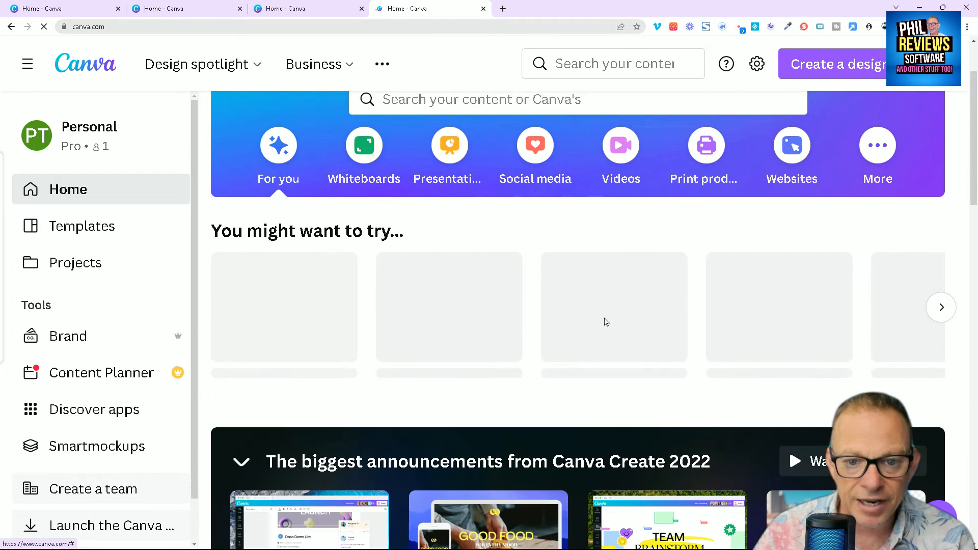
{"action": "scroll", "coordinate": [491, 258], "scroll_direction": "down", "scroll_amount": 10}
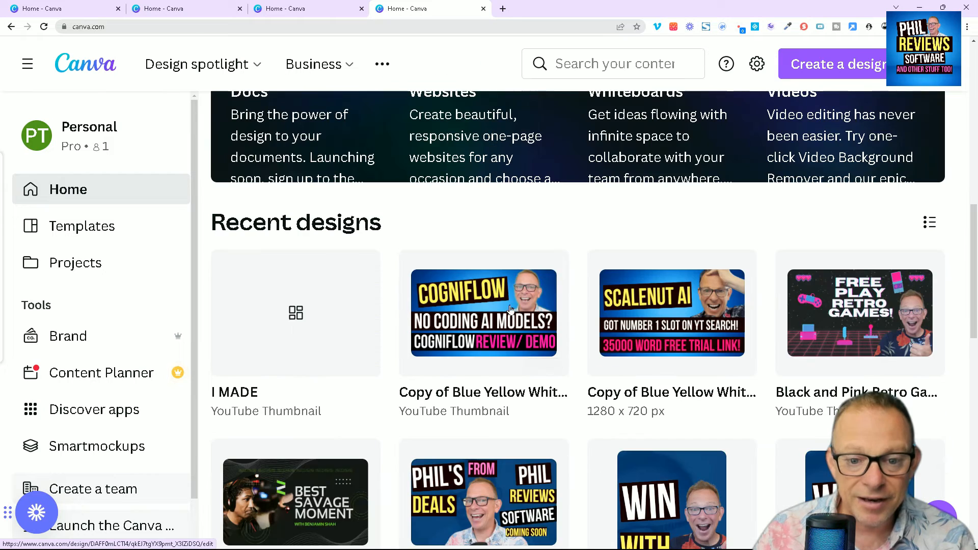
{"action": "left_click", "coordinate": [493, 330]}
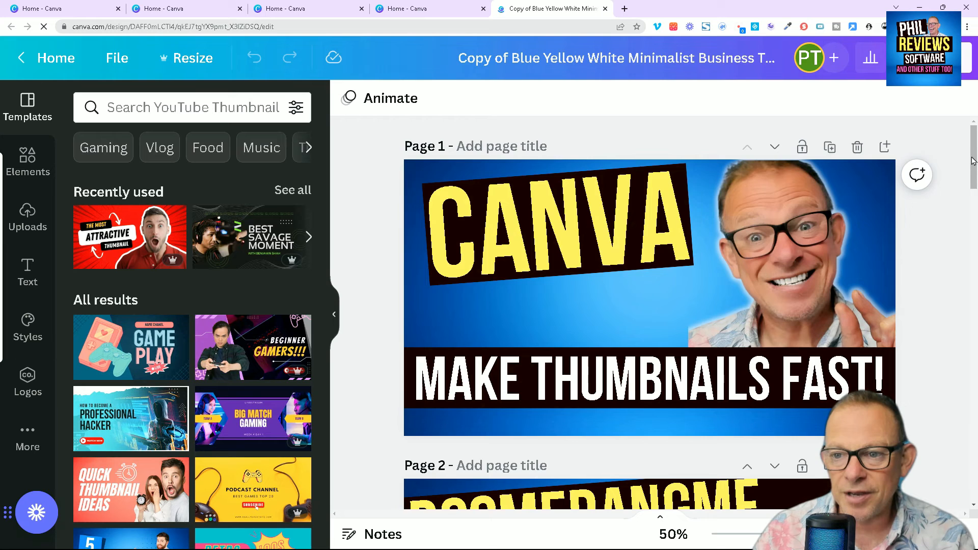
{"action": "mouse_move", "coordinate": [973, 162]}
{"action": "left_mouse_down"}
{"action": "mouse_move", "coordinate": [973, 273]}
{"action": "mouse_move", "coordinate": [973, 158]}
{"action": "left_mouse_up"}
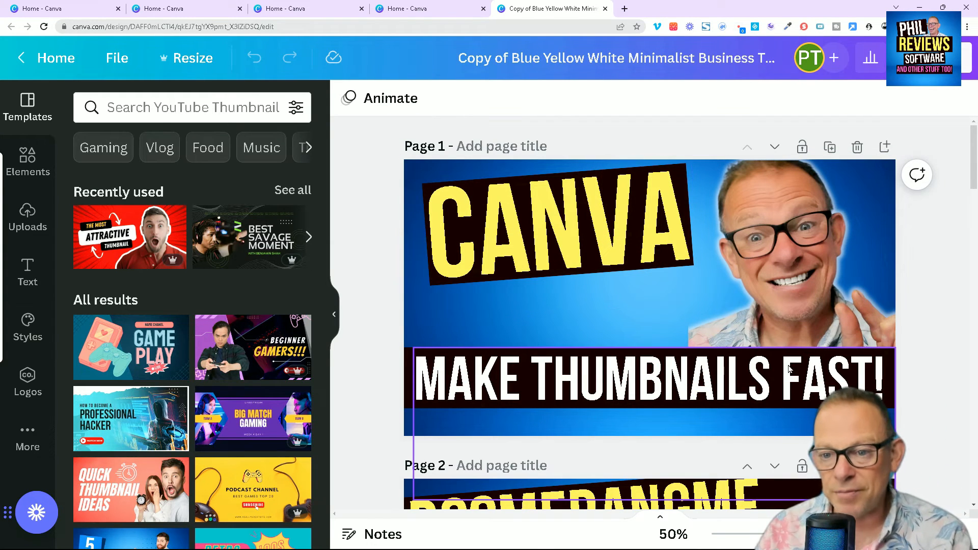
- Enlarge the glowing portrait on page 1 upwards and reposition it against the thumbnail's right edge
{"action": "left_click_drag", "start_coordinate": [799, 257], "coordinate": [791, 275]}
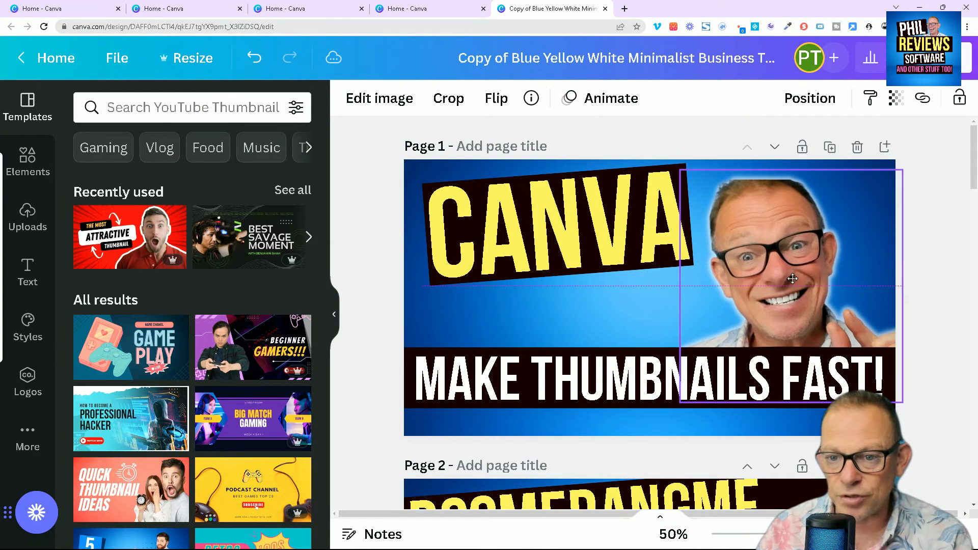
{"action": "left_click_drag", "start_coordinate": [793, 166], "coordinate": [795, 140]}
{"action": "left_click_drag", "start_coordinate": [826, 231], "coordinate": [839, 237]}
{"action": "left_click_drag", "start_coordinate": [804, 145], "coordinate": [804, 138]}
- Replace the yellow "CANVA" headline on page 1 with "YOUTUBE"
{"action": "left_click", "coordinate": [531, 219]}
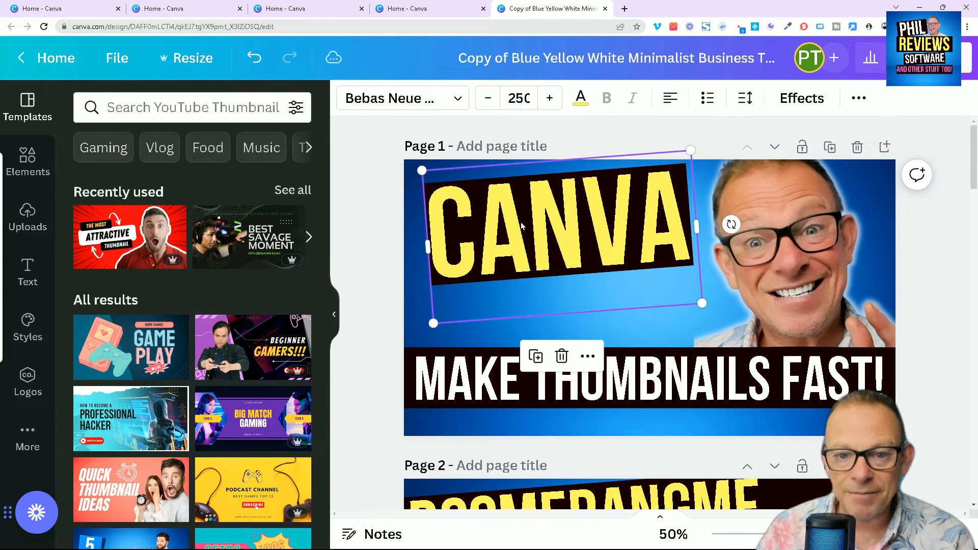
{"action": "mouse_move", "coordinate": [972, 149]}
{"action": "left_mouse_down"}
{"action": "mouse_move", "coordinate": [964, 358]}
{"action": "mouse_move", "coordinate": [966, 147]}
{"action": "left_mouse_up"}
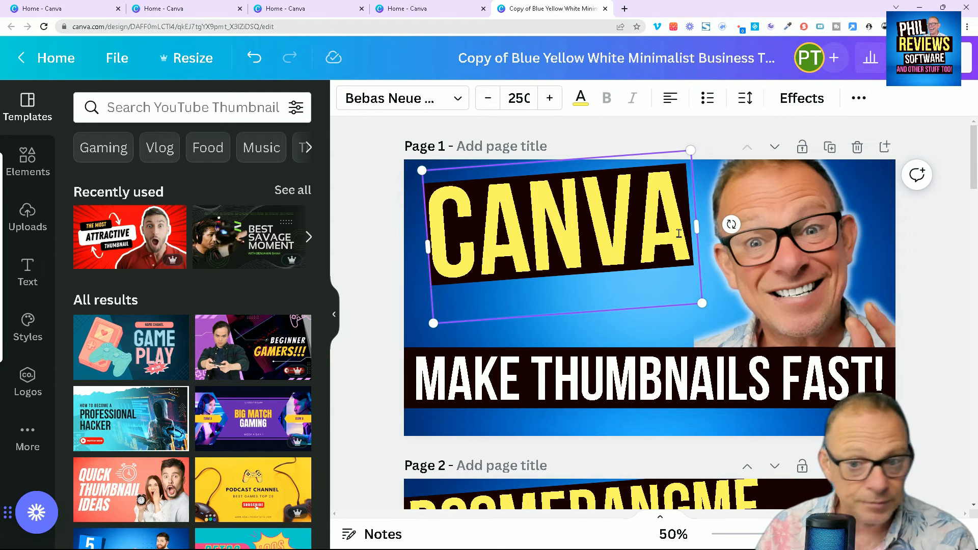
{"action": "left_click_drag", "start_coordinate": [689, 230], "coordinate": [369, 257]}
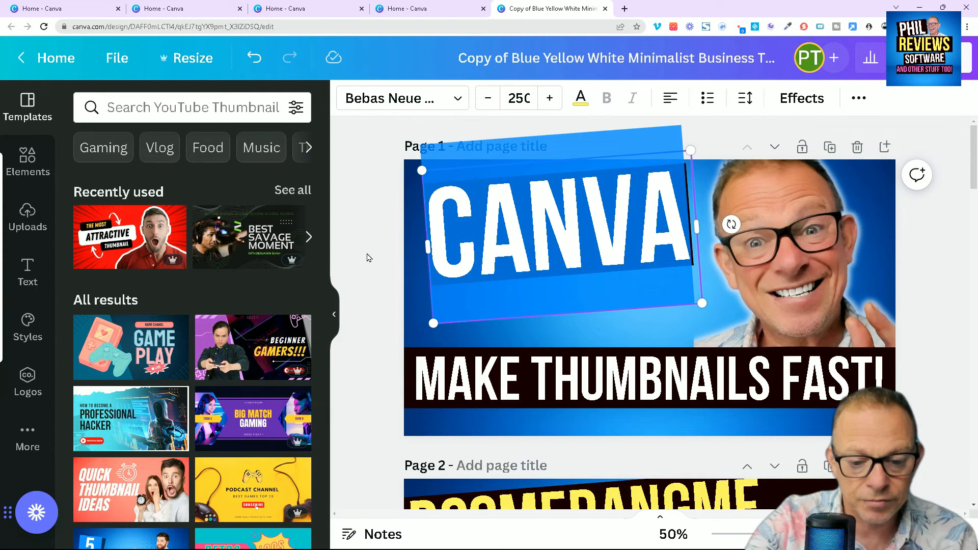
{"action": "type", "text": "YOUTUBE"}
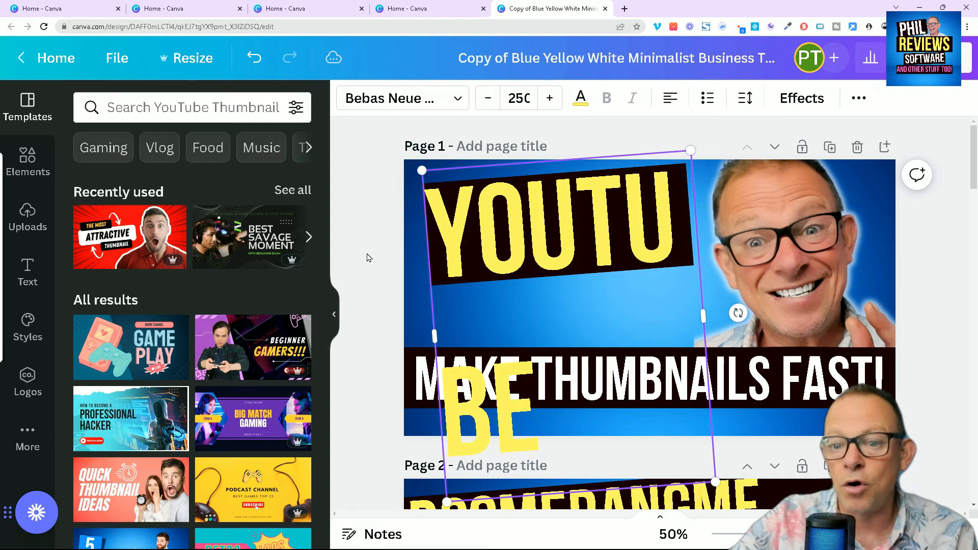
- Reduce the "YOUTUBE" headline's font size until it fits on one line, and reposition it above "MAKE THUMBNAILS FAST!"
{"action": "left_click", "coordinate": [482, 106]}
{"action": "left_click", "coordinate": [481, 106]}
{"action": "left_click", "coordinate": [481, 106]}
{"action": "left_click", "coordinate": [482, 106]}
{"action": "left_click", "coordinate": [481, 106]}
{"action": "left_click", "coordinate": [482, 106]}
{"action": "left_click", "coordinate": [481, 106]}
{"action": "left_click", "coordinate": [487, 99]}
{"action": "left_click", "coordinate": [488, 99]}
{"action": "left_click", "coordinate": [487, 98]}
{"action": "left_click", "coordinate": [488, 99]}
{"action": "left_click", "coordinate": [481, 107]}
{"action": "left_click", "coordinate": [481, 107]}
{"action": "left_click", "coordinate": [482, 107]}
{"action": "left_click", "coordinate": [482, 107]}
{"action": "left_click", "coordinate": [481, 106]}
{"action": "left_click_drag", "start_coordinate": [488, 283], "coordinate": [503, 360]}
{"action": "left_click", "coordinate": [509, 201]}
{"action": "left_click_drag", "start_coordinate": [600, 298], "coordinate": [585, 240]}
- Insert the uploaded hand-on-head photo on page 1 and place it over the right side of the thumbnail
{"action": "left_click", "coordinate": [884, 293]}
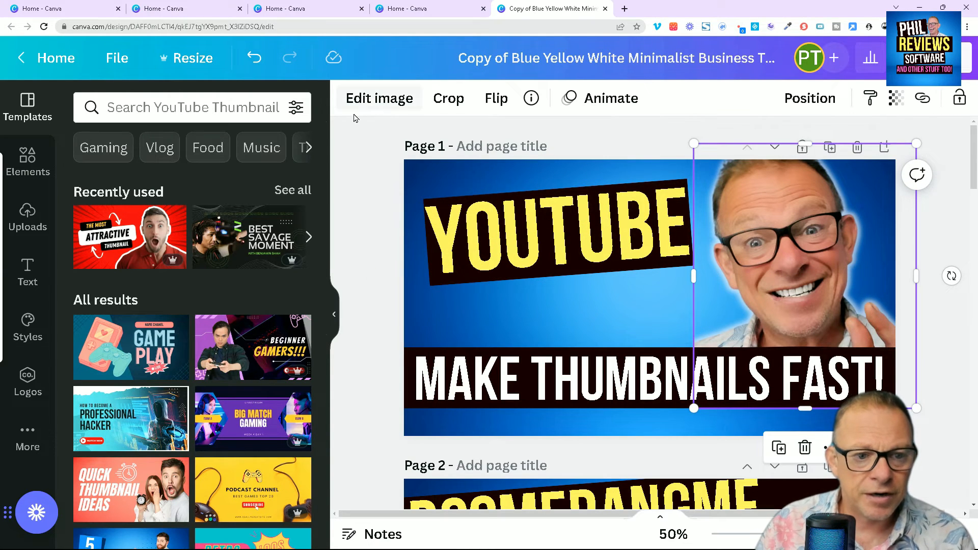
{"action": "left_click", "coordinate": [32, 228]}
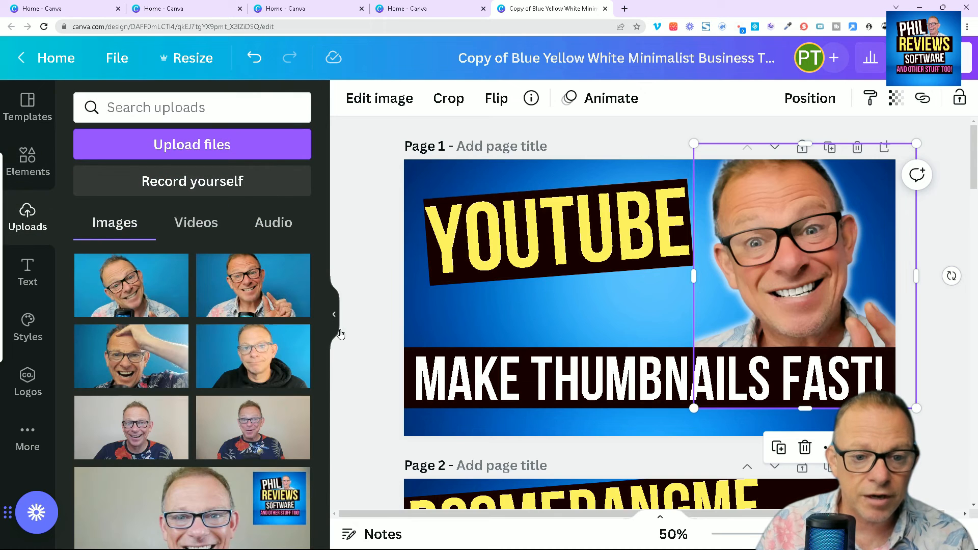
{"action": "left_click", "coordinate": [120, 363]}
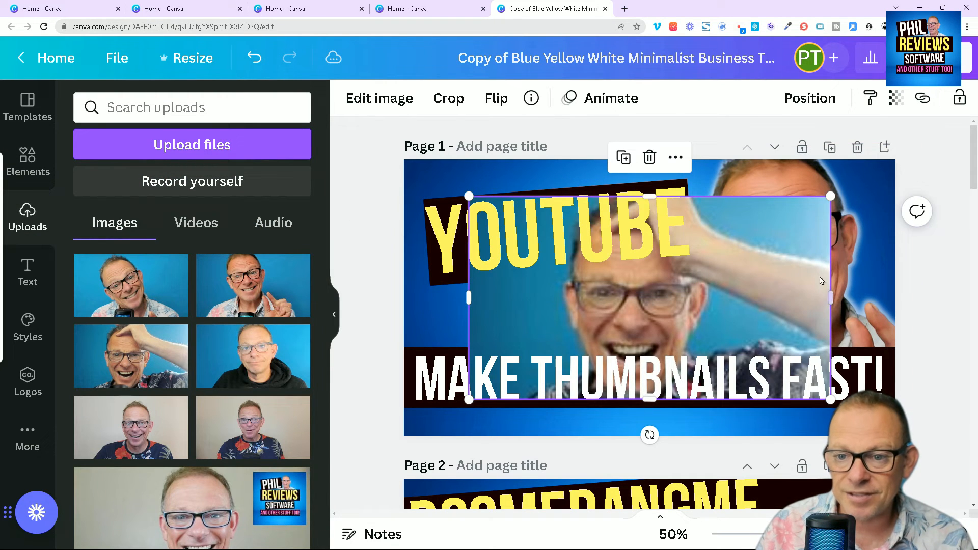
{"action": "left_click_drag", "start_coordinate": [802, 230], "coordinate": [948, 195]}
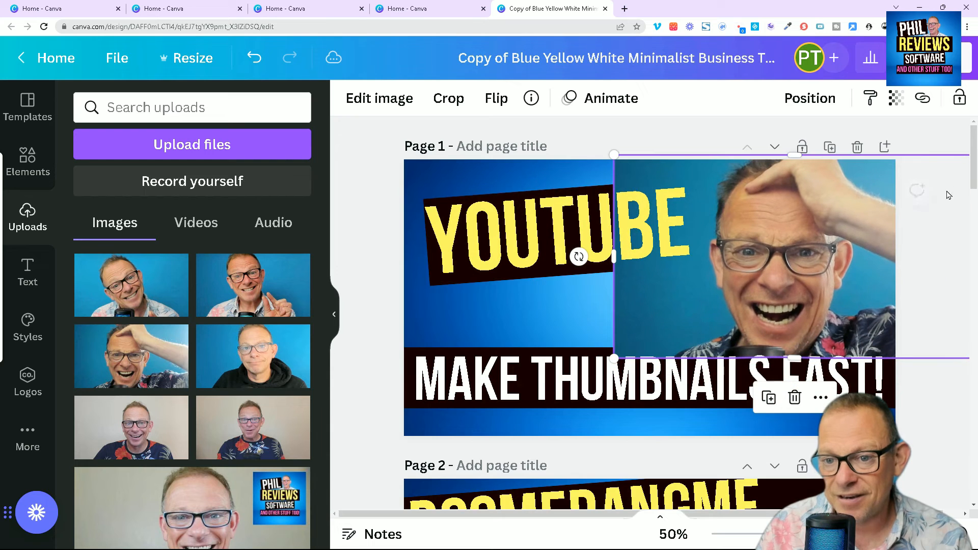
- Remove the blue background from the new hand-on-head photo and apply the result
{"action": "left_click", "coordinate": [377, 99]}
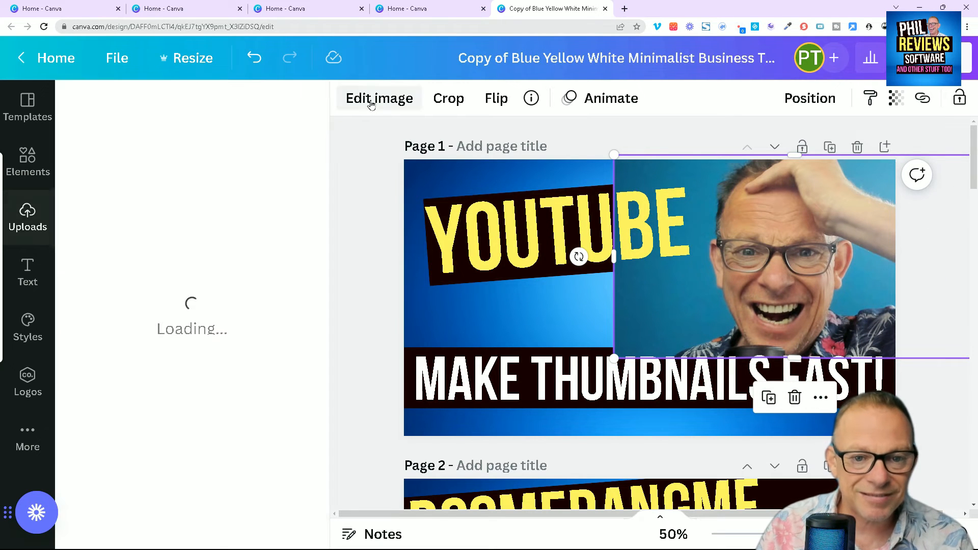
{"action": "left_click", "coordinate": [257, 232]}
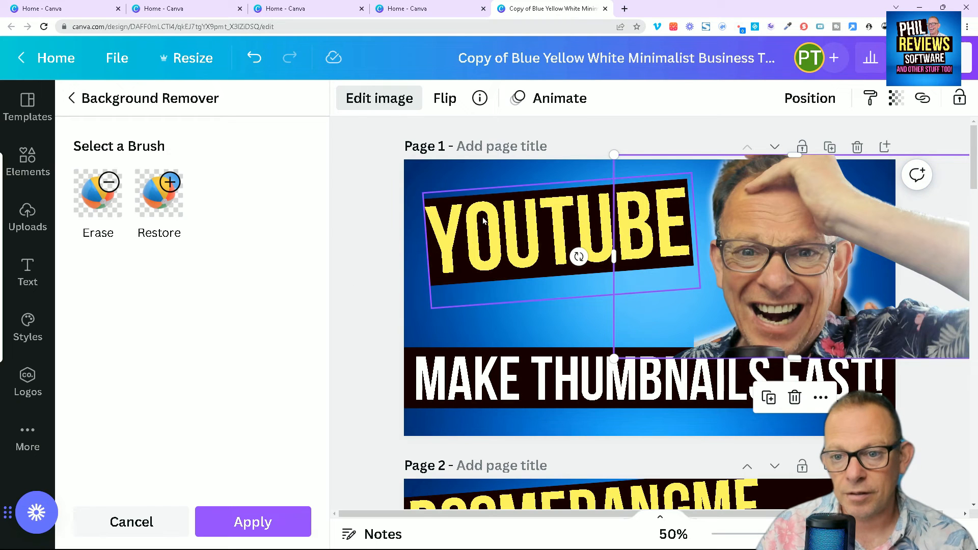
{"action": "left_click", "coordinate": [244, 538]}
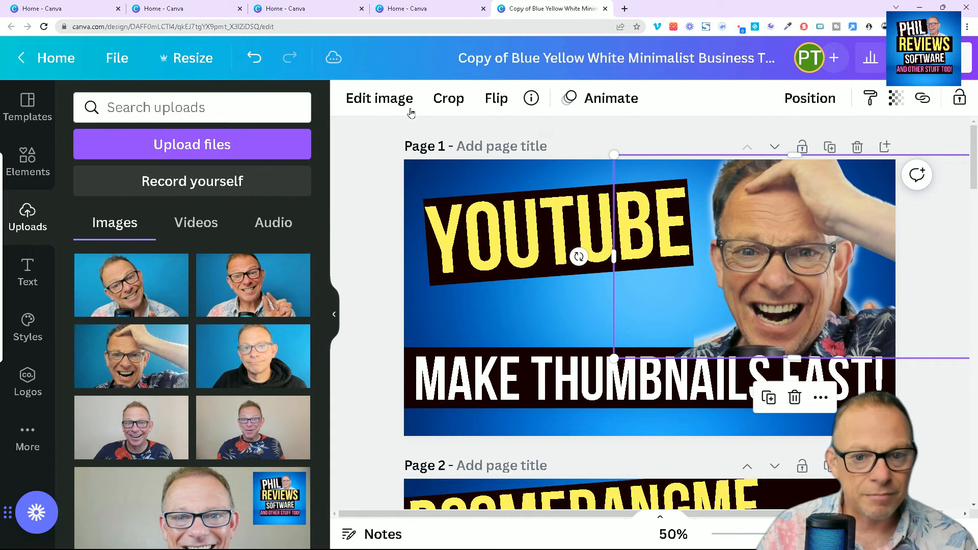
- Apply the automatic Face Retouch to the new hand-on-head portrait at intensity 50
{"action": "left_click", "coordinate": [410, 105]}
{"action": "left_click", "coordinate": [279, 251]}
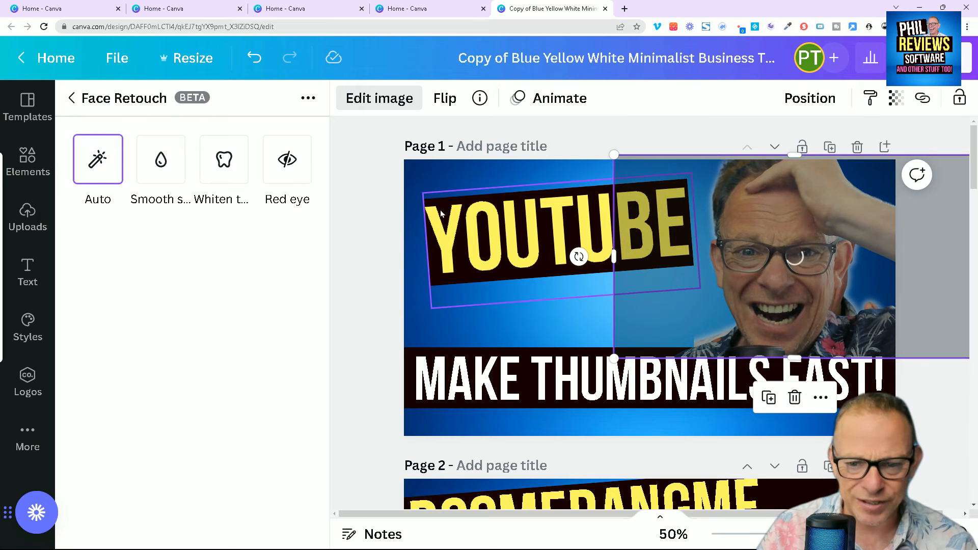
{"action": "left_click", "coordinate": [75, 164]}
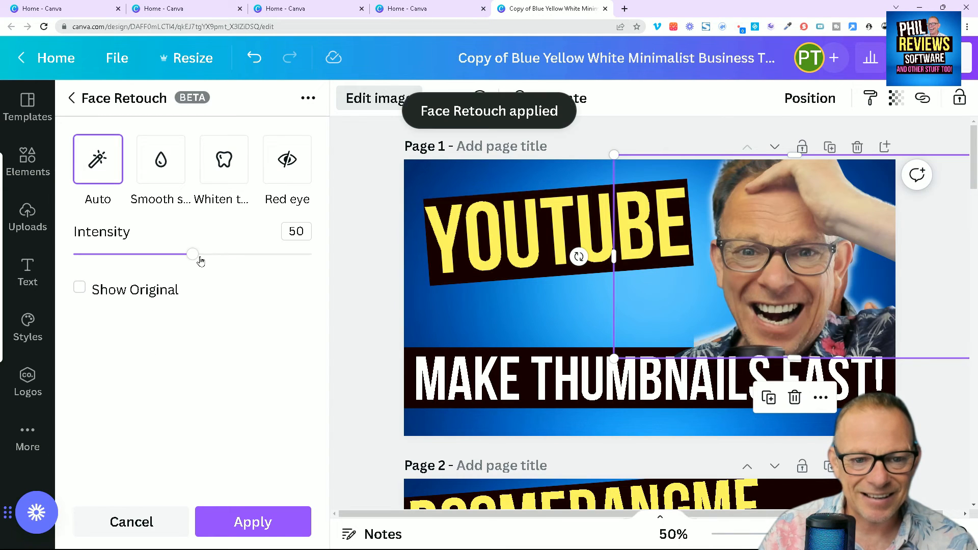
{"action": "left_click", "coordinate": [262, 523]}
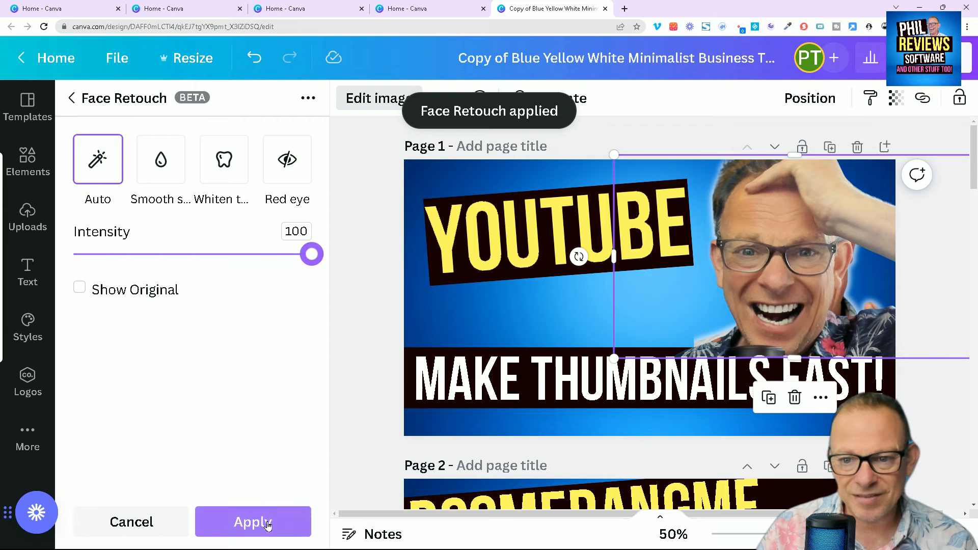
- Move the new portrait down out of the way and delete the old glowing portrait behind it
{"action": "left_click", "coordinate": [769, 397]}
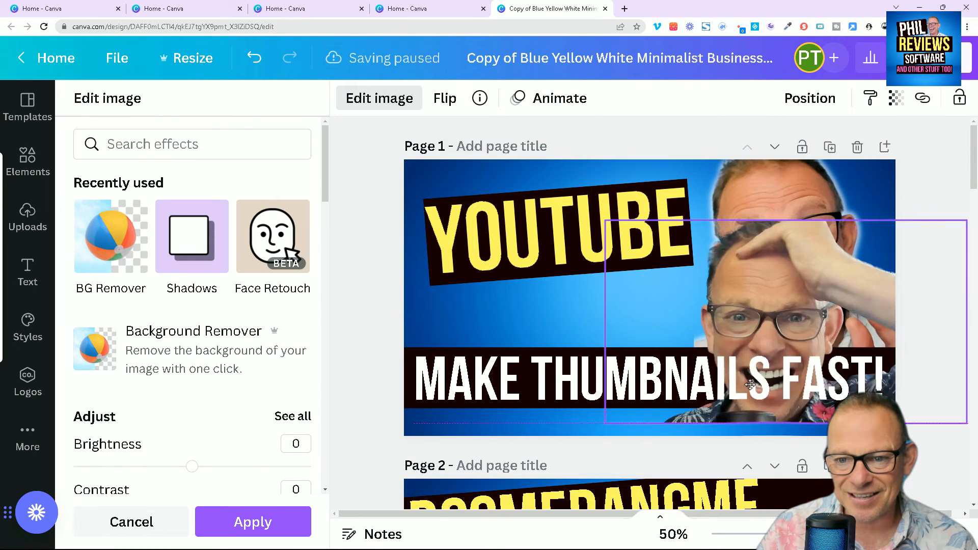
{"action": "left_click_drag", "start_coordinate": [750, 385], "coordinate": [739, 462]}
{"action": "left_click", "coordinate": [768, 181]}
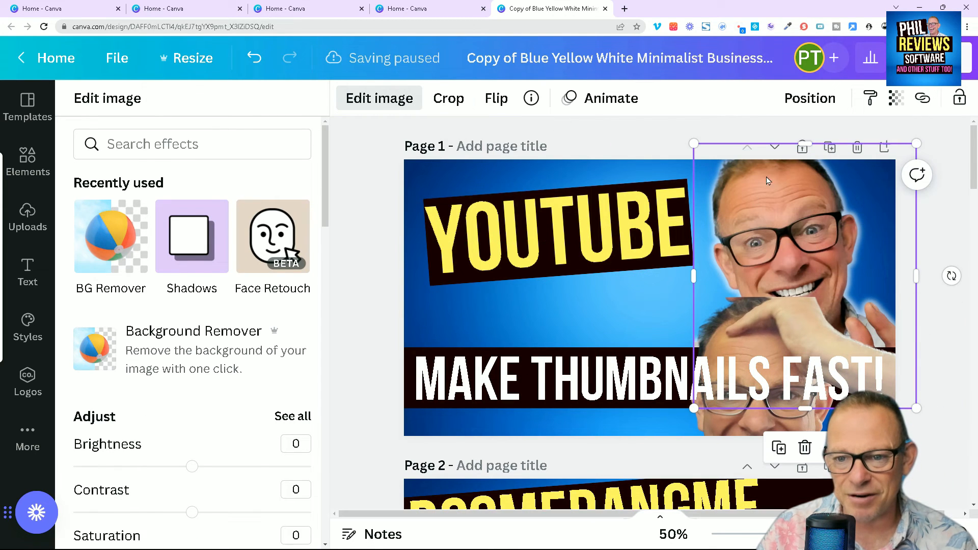
{"action": "right_click", "coordinate": [834, 229]}
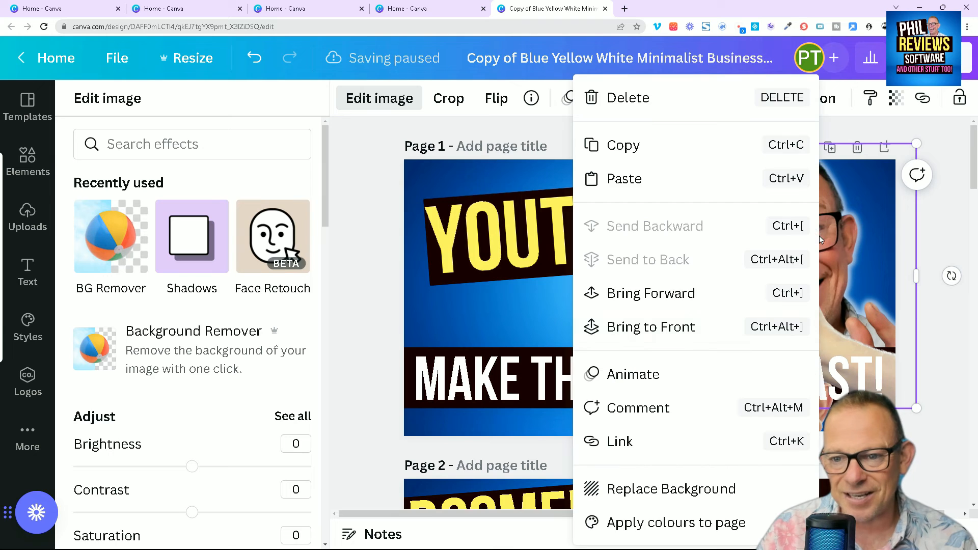
{"action": "left_click", "coordinate": [636, 107]}
- Reposition the hand-on-head portrait at the thumbnail's right side so its lower edge meets the "MAKE THUMBNAILS FAST!" band
{"action": "left_click_drag", "start_coordinate": [789, 194], "coordinate": [789, 149]}
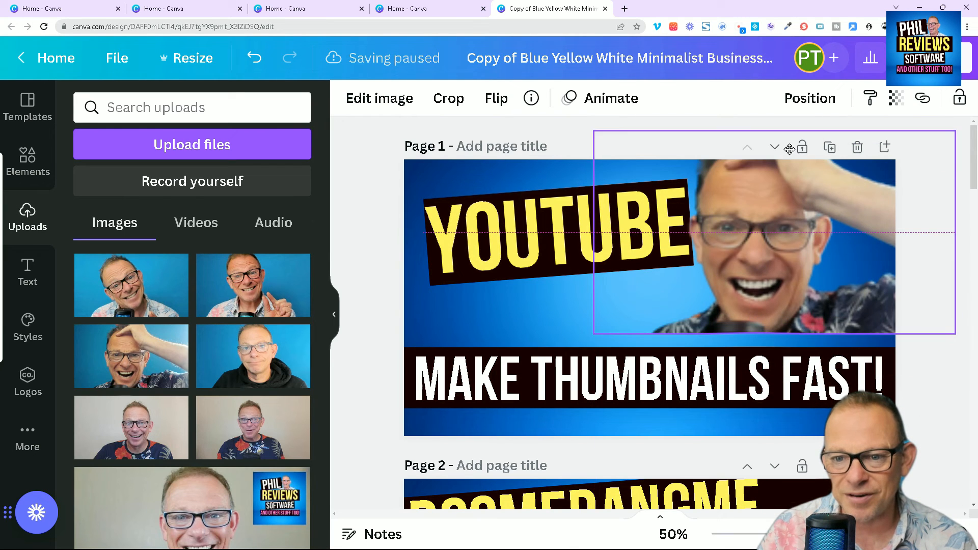
{"action": "mouse_move", "coordinate": [845, 285]}
{"action": "left_mouse_down"}
{"action": "mouse_move", "coordinate": [853, 270]}
{"action": "mouse_move", "coordinate": [865, 273]}
{"action": "mouse_move", "coordinate": [861, 283]}
{"action": "left_mouse_up"}
{"action": "left_click", "coordinate": [821, 132]}
{"action": "left_click", "coordinate": [831, 247]}
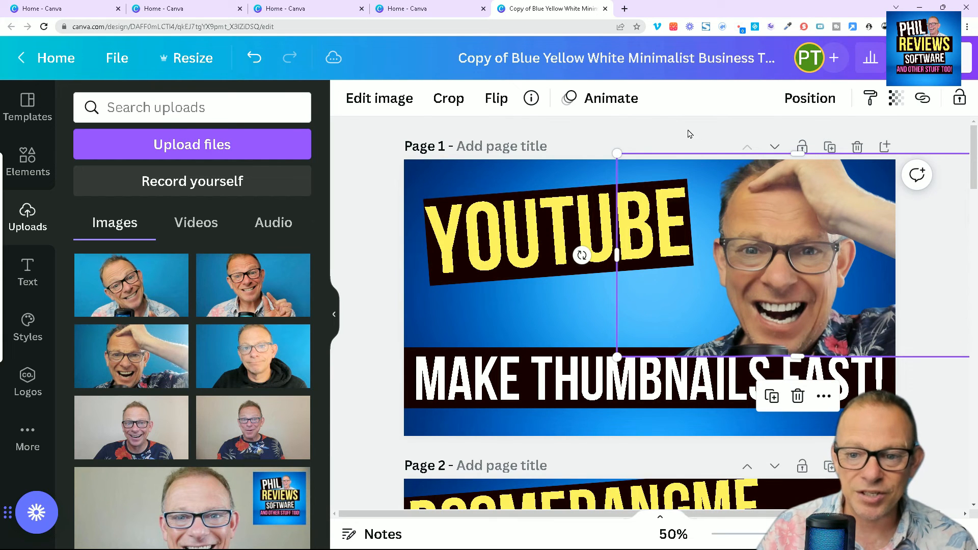
{"action": "mouse_move", "coordinate": [793, 244]}
{"action": "left_mouse_down"}
{"action": "mouse_move", "coordinate": [794, 227]}
{"action": "mouse_move", "coordinate": [795, 238]}
{"action": "left_mouse_up"}
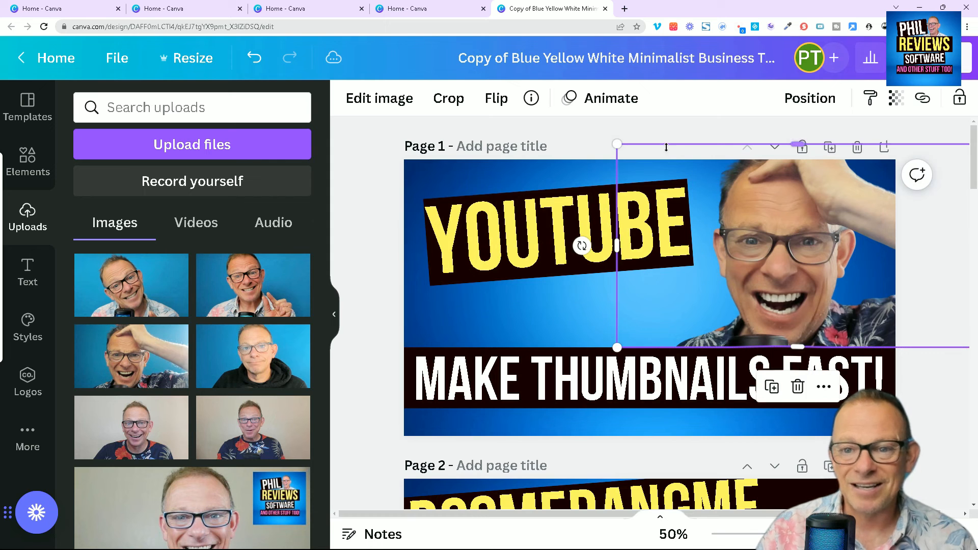
{"action": "left_click", "coordinate": [677, 143]}
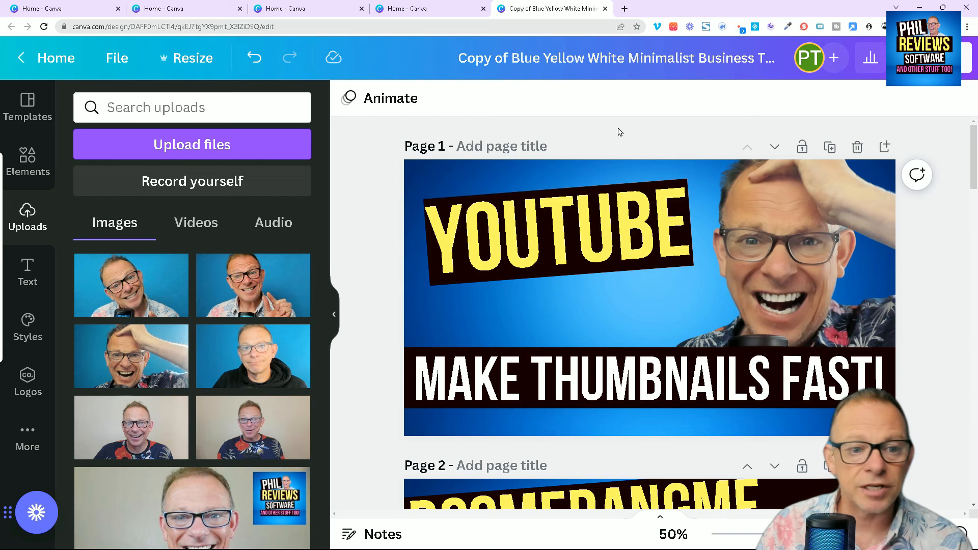
- Look through the other thumbnail designs on the pages below page 1
{"action": "scroll", "coordinate": [390, 262], "scroll_direction": "down", "scroll_amount": 5}
{"action": "scroll", "coordinate": [390, 263], "scroll_direction": "down", "scroll_amount": 14}
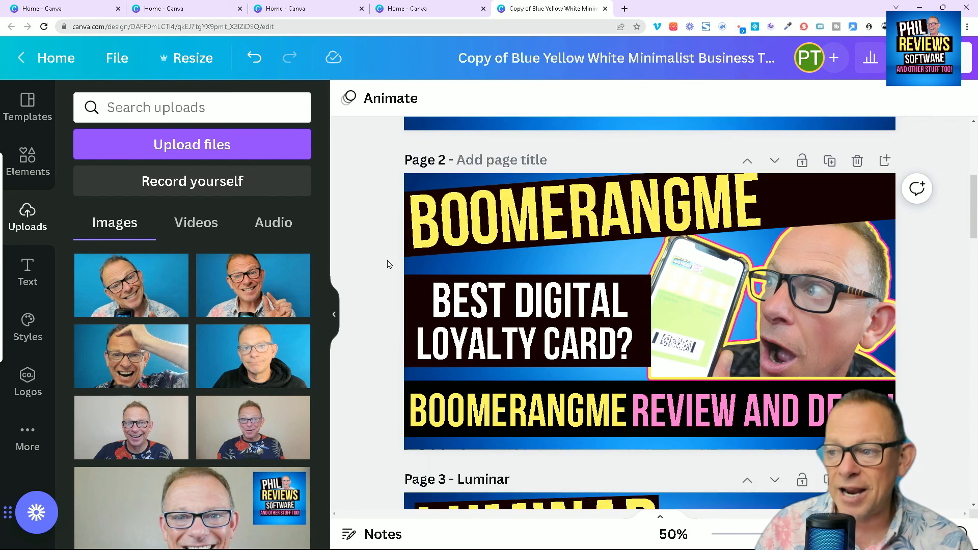
{"action": "scroll", "coordinate": [390, 269], "scroll_direction": "down", "scroll_amount": 18}
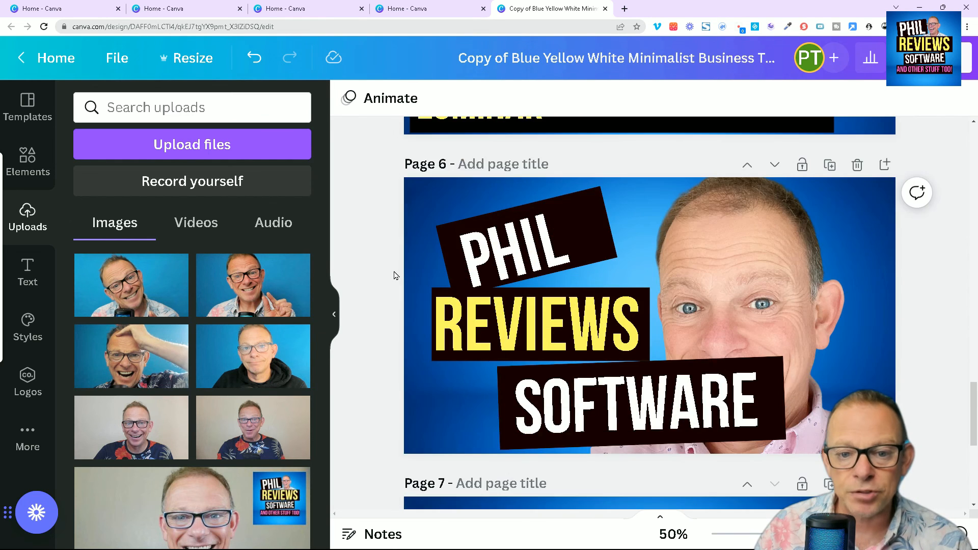
{"action": "scroll", "coordinate": [400, 279], "scroll_direction": "up", "scroll_amount": 20}
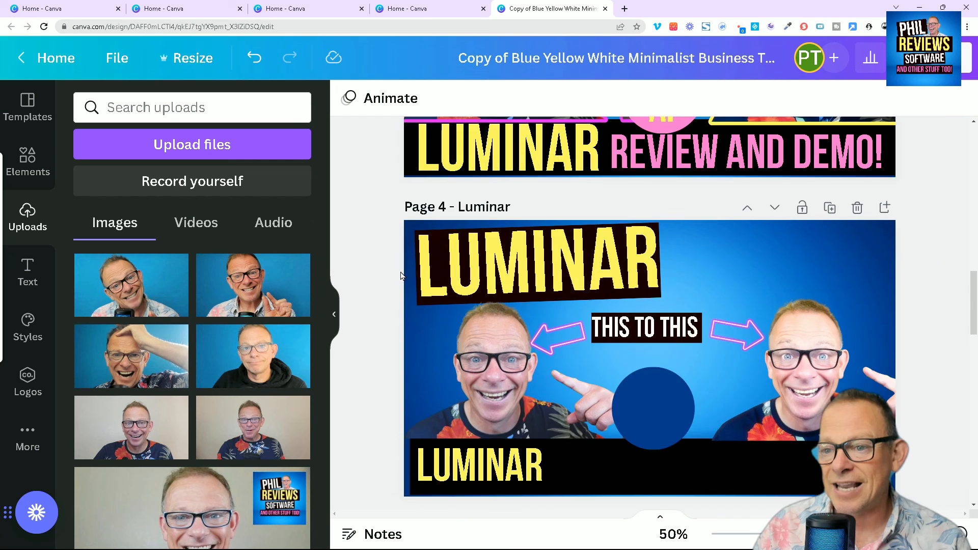